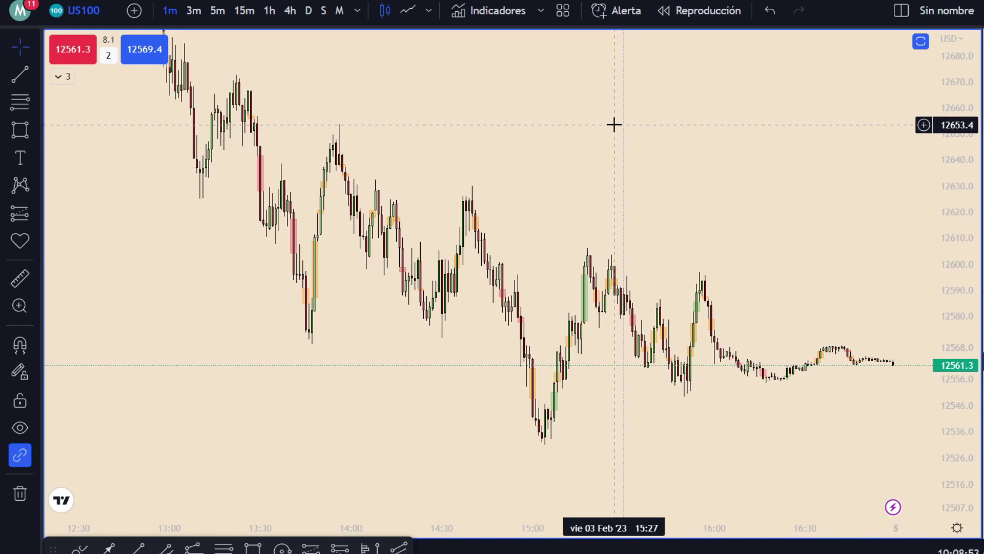
- Switch to the Backtest ICT.xlsx workbook in Excel and add filters to the trade table's header row, D3 to Q3
{"action": "key", "text": "alt+Tab"}
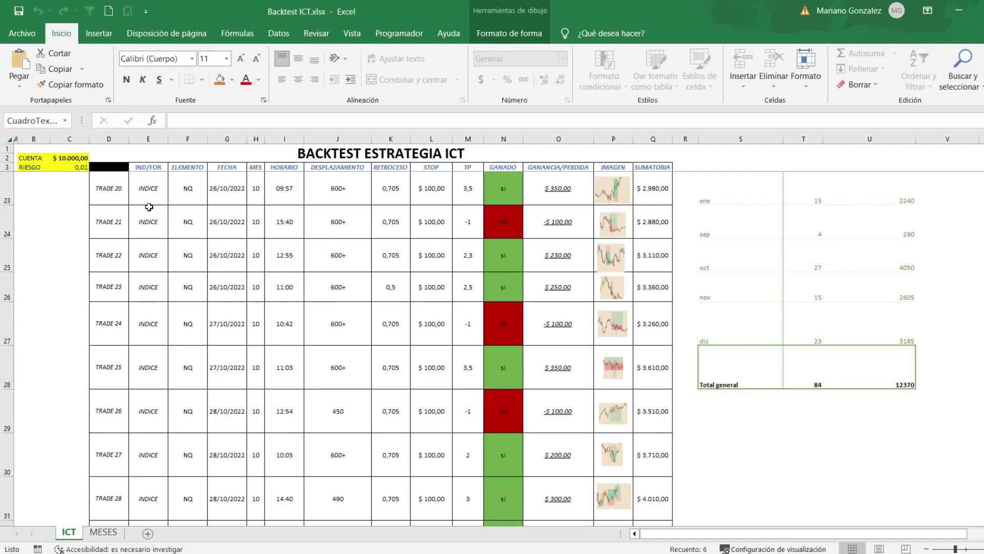
{"action": "mouse_move", "coordinate": [107, 240]}
{"action": "left_mouse_down"}
{"action": "mouse_move", "coordinate": [88, 312]}
{"action": "mouse_move", "coordinate": [105, 328]}
{"action": "mouse_move", "coordinate": [103, 256]}
{"action": "left_mouse_up"}
{"action": "left_click_drag", "start_coordinate": [155, 176], "coordinate": [178, 286]}
{"action": "left_click_drag", "start_coordinate": [111, 167], "coordinate": [653, 167]}
{"action": "left_click", "coordinate": [90, 11]}
- Check the filter options of the IND/FOR and ELEMENTO columns without applying a filter
{"action": "left_click", "coordinate": [163, 167]}
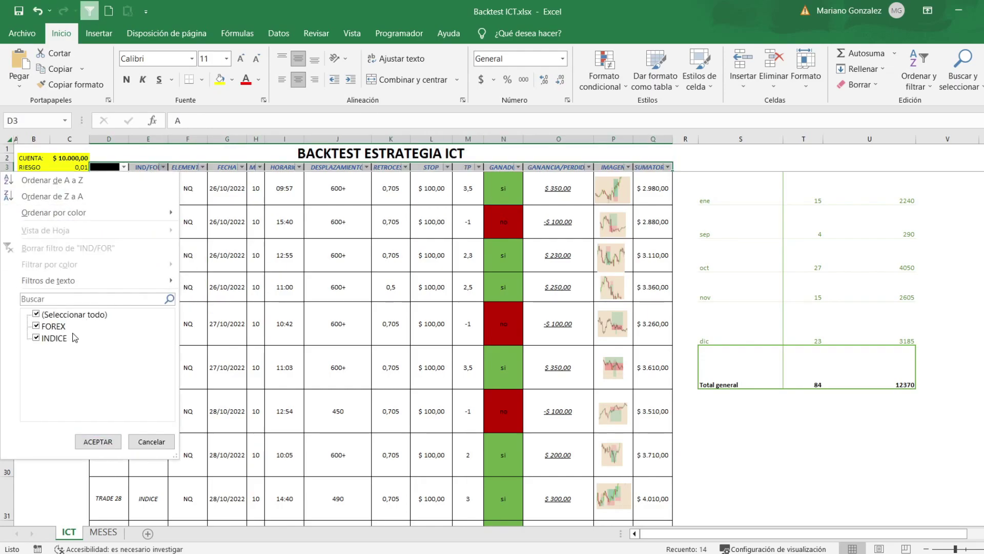
{"action": "left_click", "coordinate": [152, 442]}
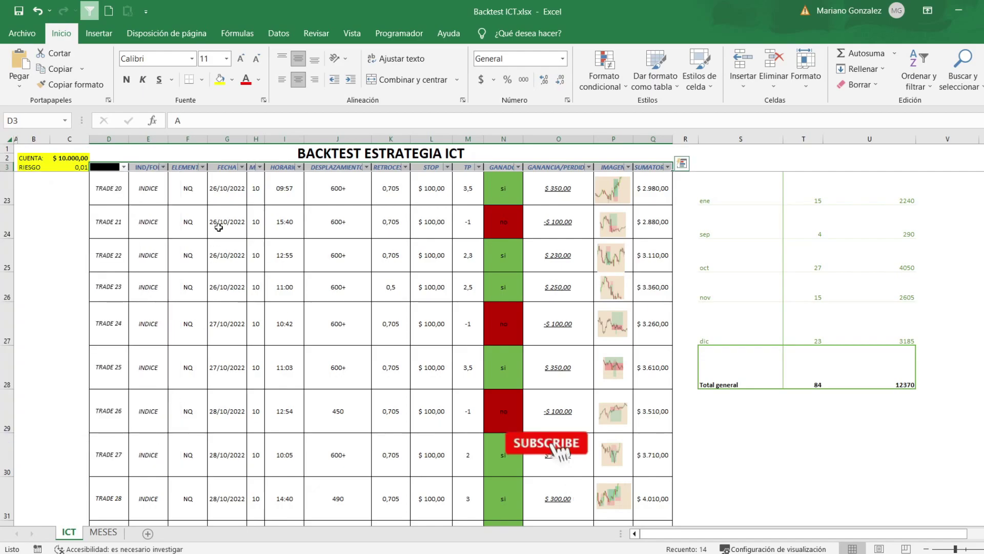
{"action": "left_click", "coordinate": [203, 167]}
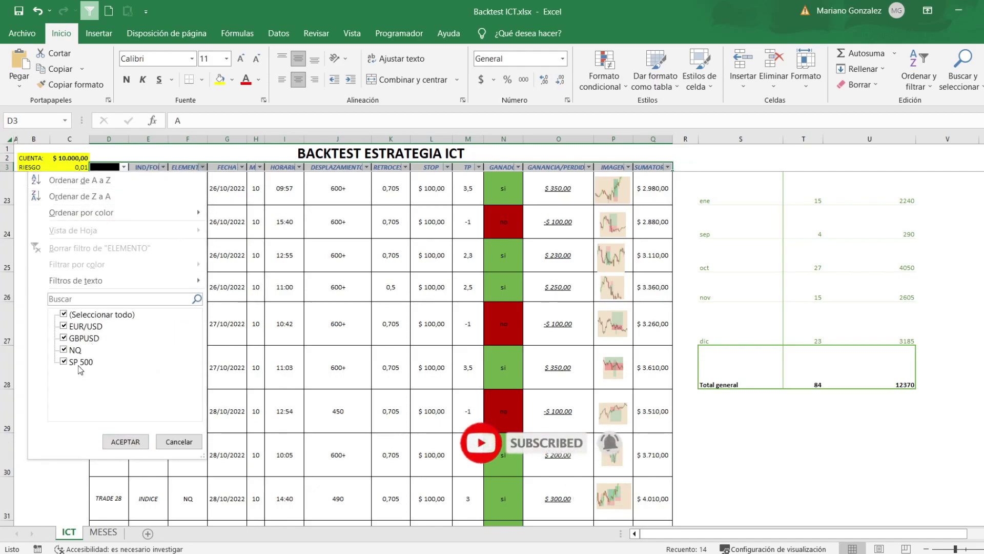
{"action": "left_click", "coordinate": [179, 442]}
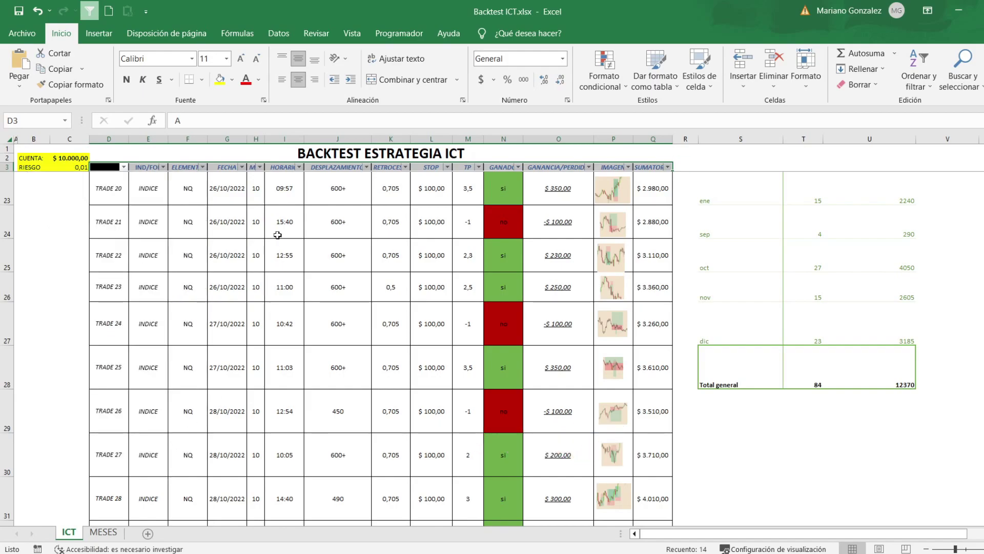
- Filter the trade table's MES column to show only month 1
{"action": "left_click", "coordinate": [259, 167]}
{"action": "left_click", "coordinate": [162, 315]}
{"action": "left_click", "coordinate": [126, 326]}
{"action": "left_click", "coordinate": [177, 441]}
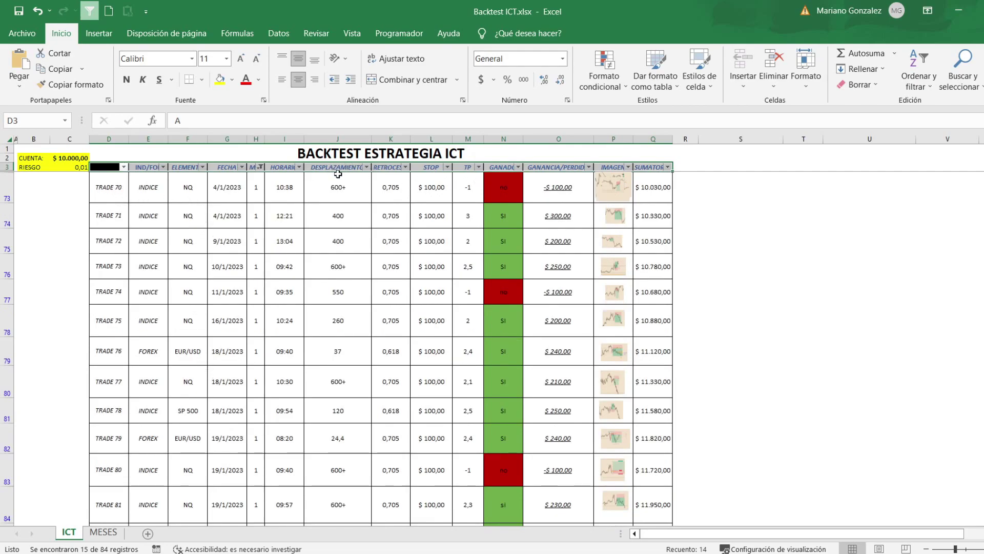
- Inspect trade 70's DESPLAZAMIENTO value and the RETROCESO column's filter options without applying a filter
{"action": "left_click", "coordinate": [298, 190]}
{"action": "left_click", "coordinate": [331, 191]}
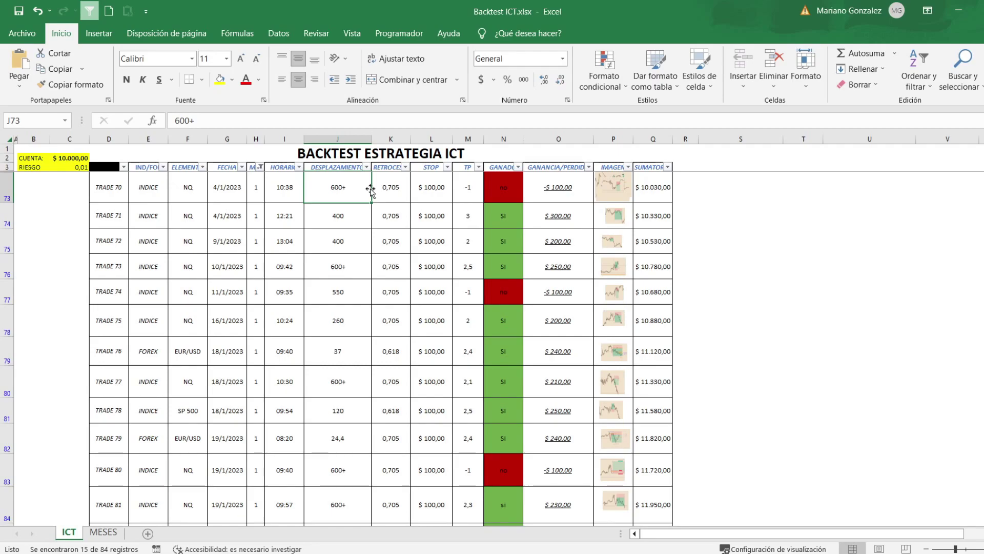
{"action": "left_click", "coordinate": [405, 169]}
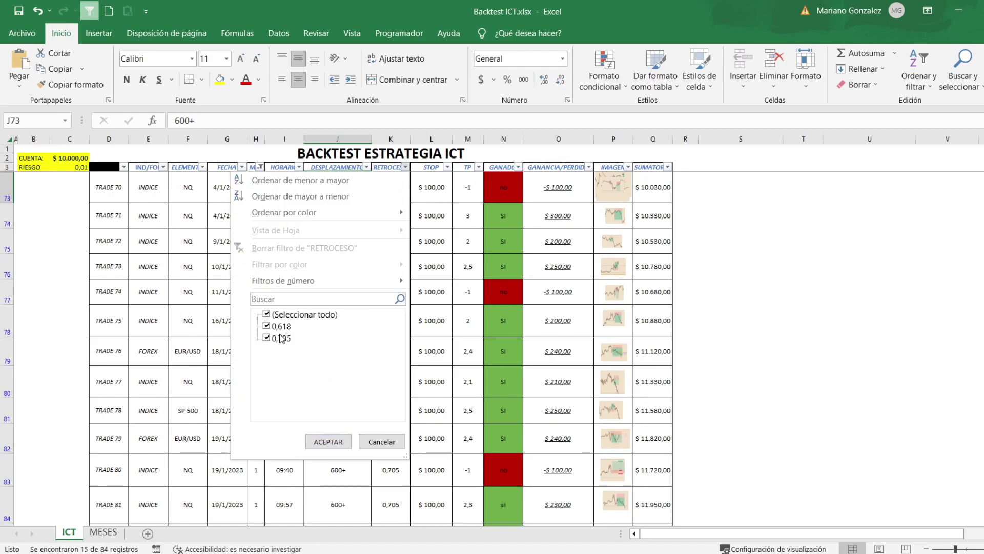
{"action": "left_click", "coordinate": [382, 442]}
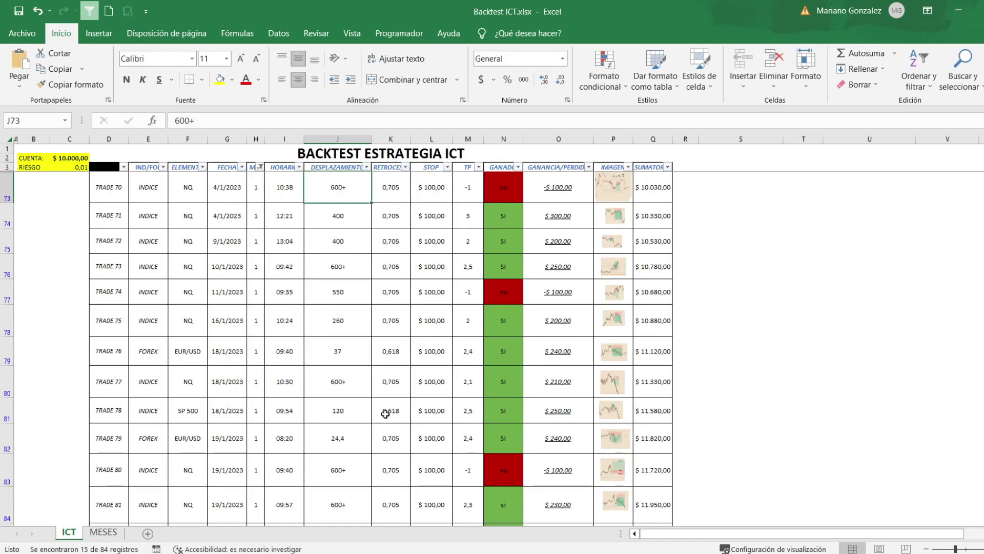
- Compare the RETROCESO levels of the January trades with their GANADO results, from trade 70 to trade 76
{"action": "left_click", "coordinate": [399, 333]}
{"action": "left_click", "coordinate": [395, 269]}
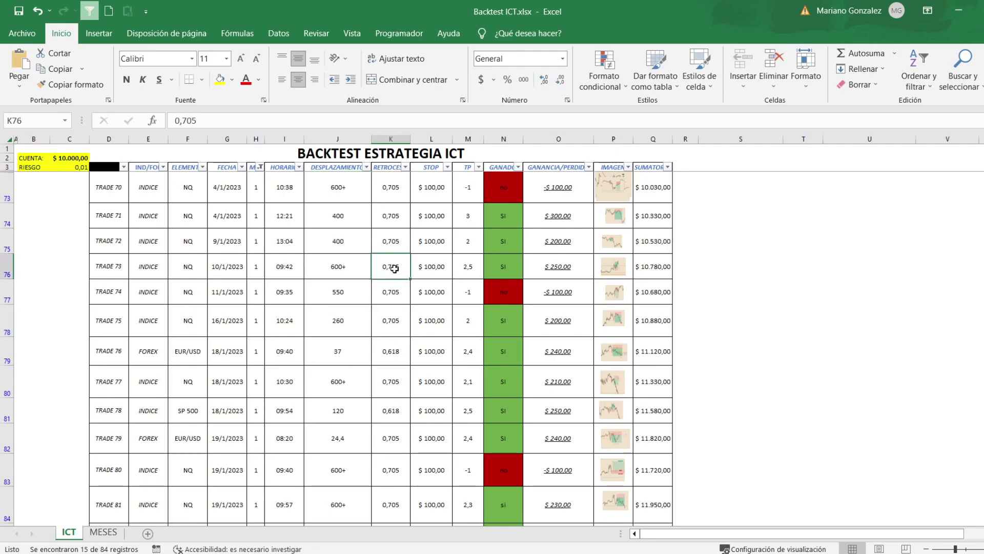
{"action": "left_click", "coordinate": [501, 215]}
{"action": "left_click_drag", "start_coordinate": [523, 227], "coordinate": [503, 271]}
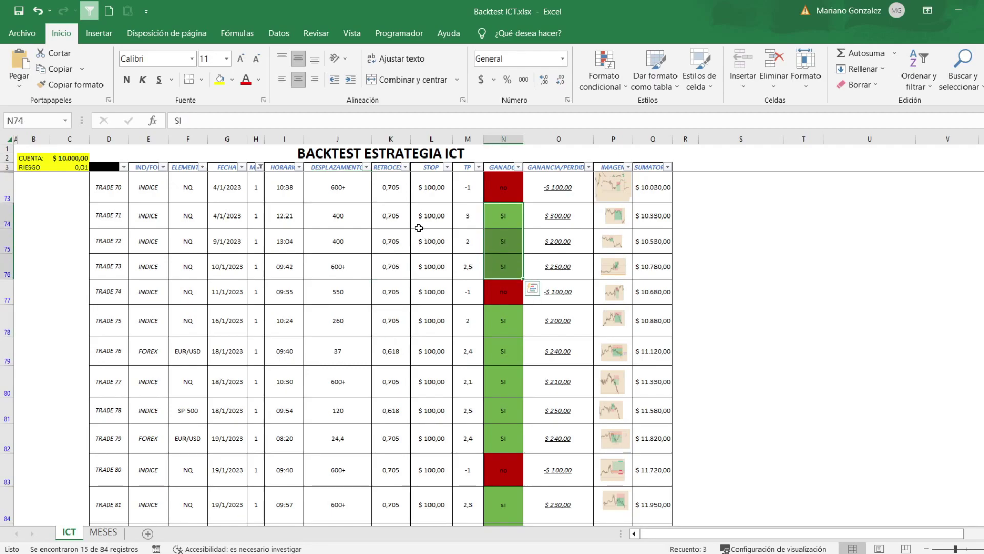
{"action": "left_click", "coordinate": [392, 189]}
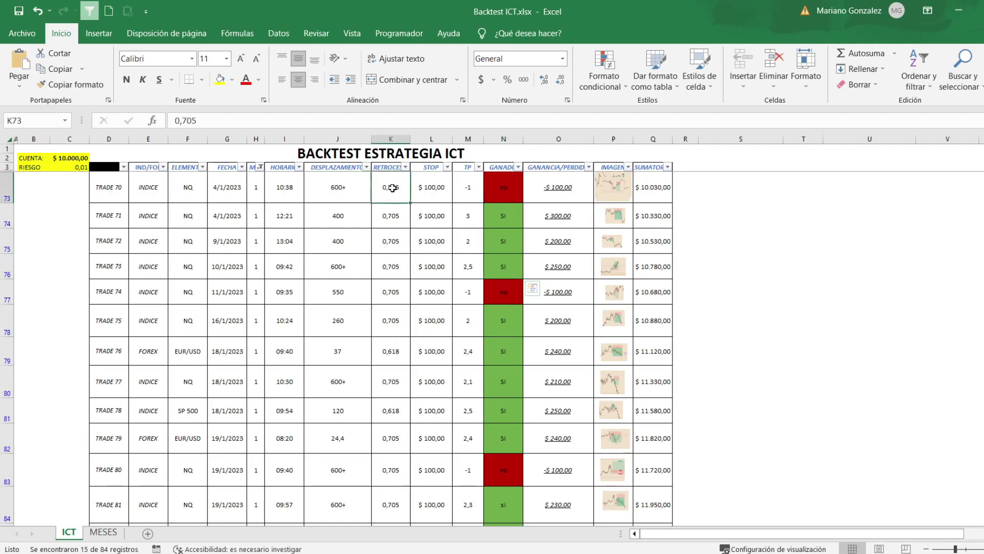
{"action": "left_click", "coordinate": [390, 359]}
{"action": "left_click", "coordinate": [500, 358]}
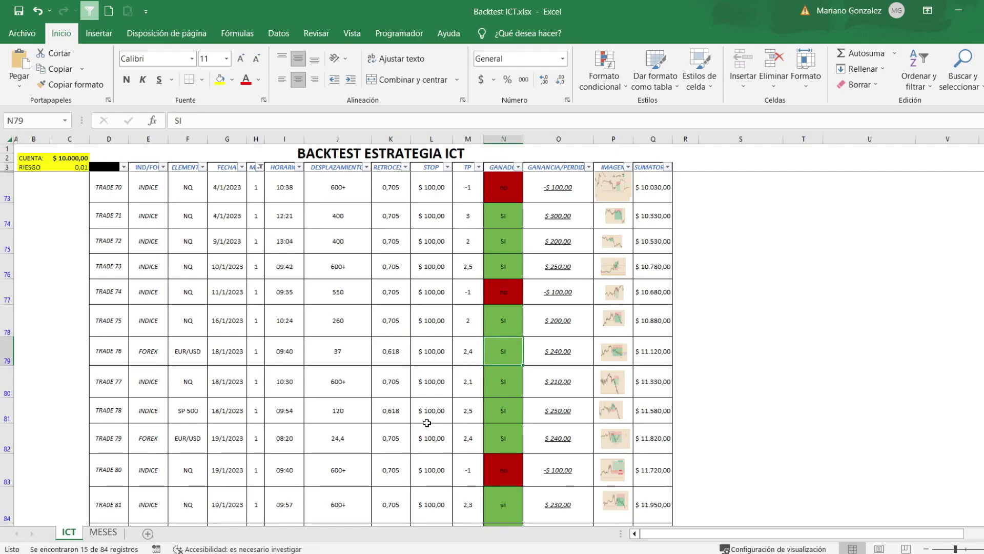
- Inspect the STOP formula of trade 70 and the TP values of trades 71 to 73
{"action": "left_click", "coordinate": [442, 187]}
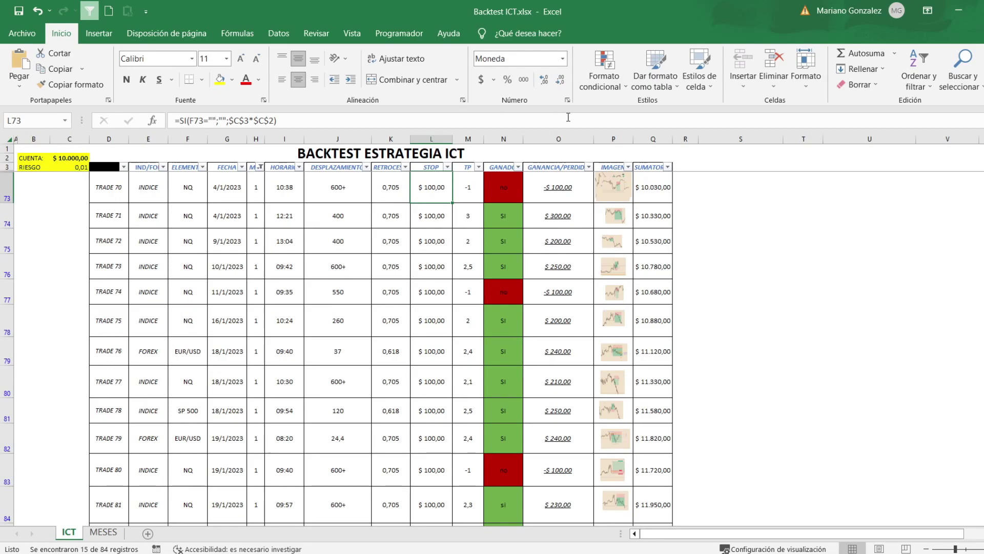
{"action": "left_click", "coordinate": [468, 215]}
{"action": "left_click", "coordinate": [472, 251]}
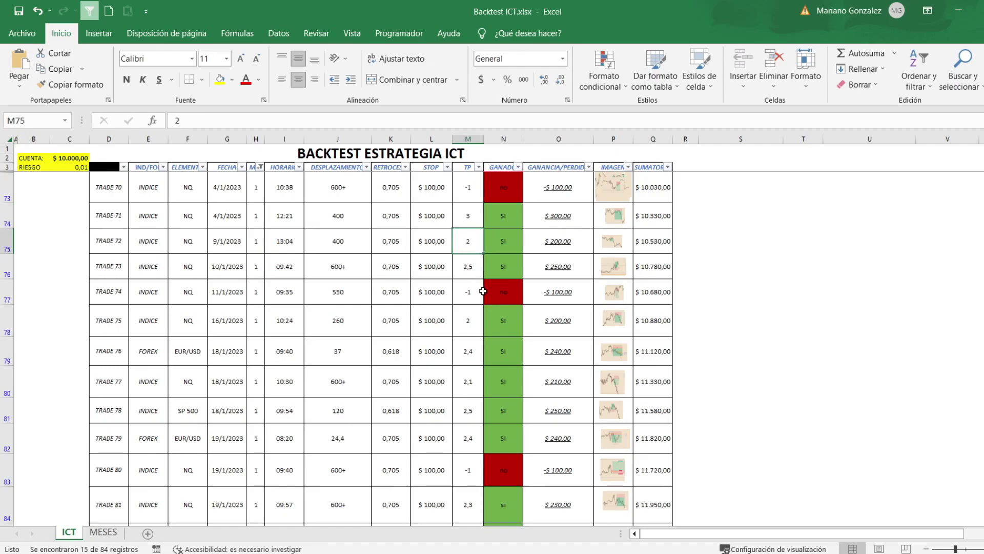
{"action": "left_click", "coordinate": [476, 267]}
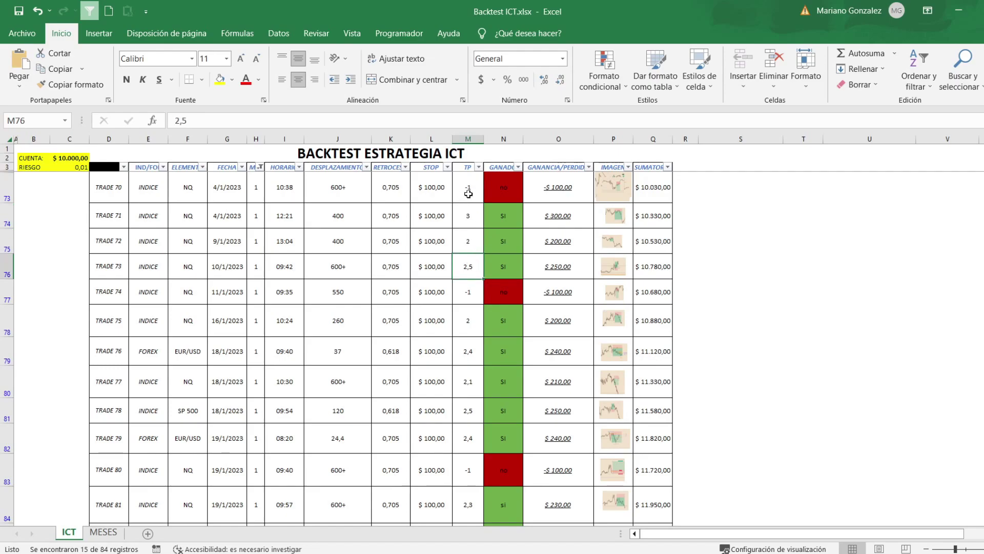
- Review the won and lost results in the GANADO column for all January trades, from trade 70 to trade 84
{"action": "left_click", "coordinate": [505, 189]}
{"action": "left_click", "coordinate": [498, 288]}
{"action": "left_click_drag", "start_coordinate": [504, 187], "coordinate": [529, 442]}
{"action": "scroll", "coordinate": [528, 435], "scroll_direction": "up", "scroll_amount": 2}
{"action": "left_click", "coordinate": [517, 182]}
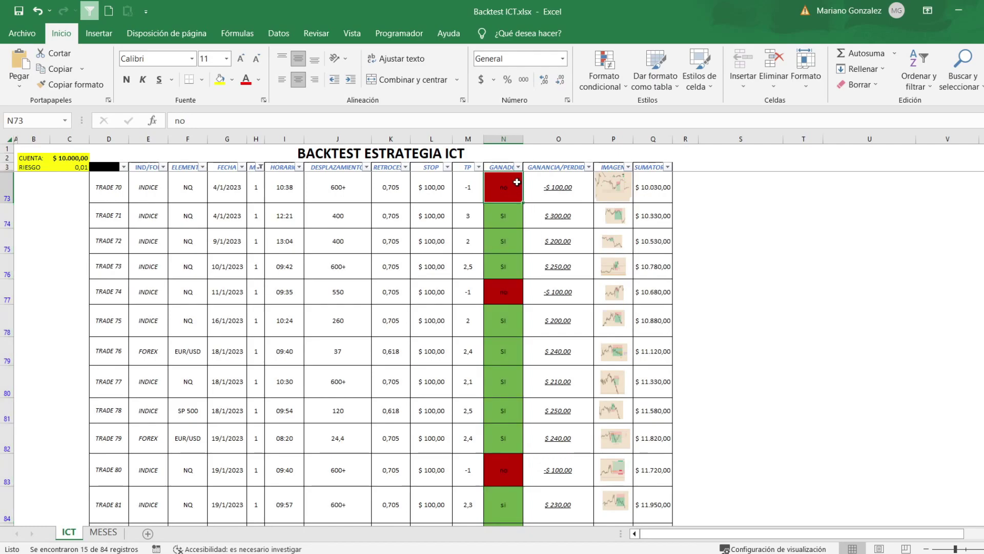
{"action": "left_click_drag", "start_coordinate": [505, 215], "coordinate": [504, 270]}
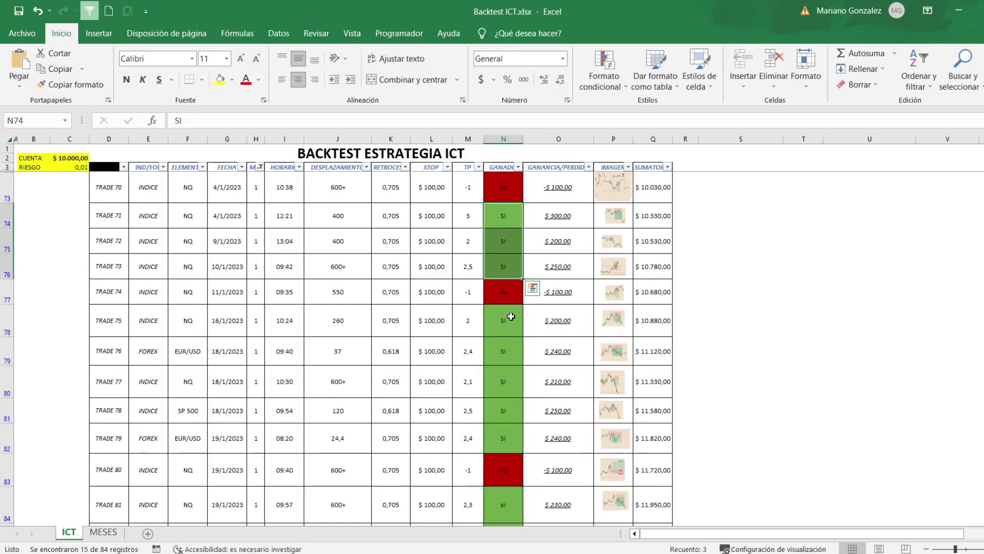
{"action": "scroll", "coordinate": [511, 316], "scroll_direction": "down", "scroll_amount": 4}
{"action": "scroll", "coordinate": [510, 314], "scroll_direction": "up", "scroll_amount": 3}
{"action": "scroll", "coordinate": [509, 450], "scroll_direction": "down", "scroll_amount": 2}
{"action": "left_click_drag", "start_coordinate": [503, 359], "coordinate": [511, 182]}
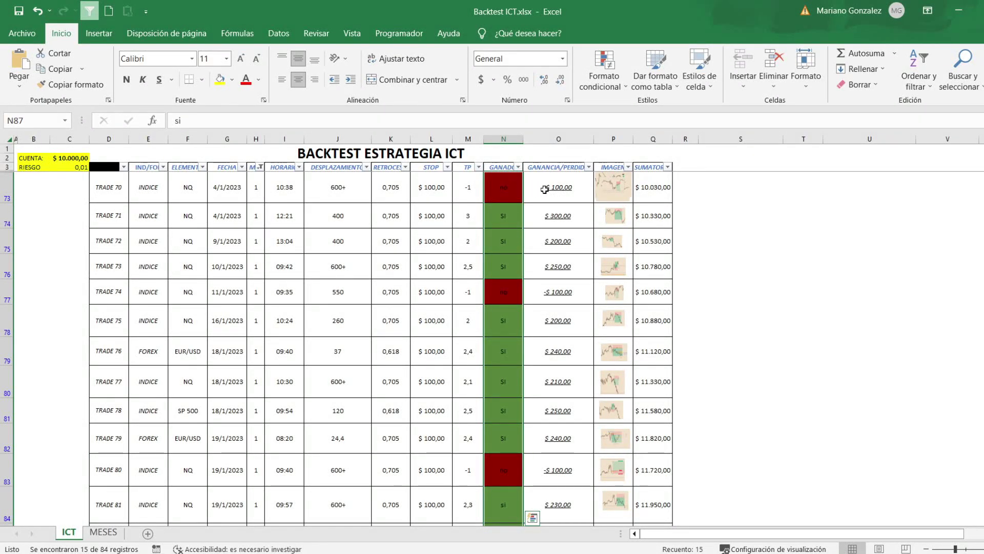
- Compare the GANANCIA/PERDIDA formulas of trades 70 and 71 with their TP values
{"action": "left_click", "coordinate": [565, 190]}
{"action": "left_click", "coordinate": [561, 217]}
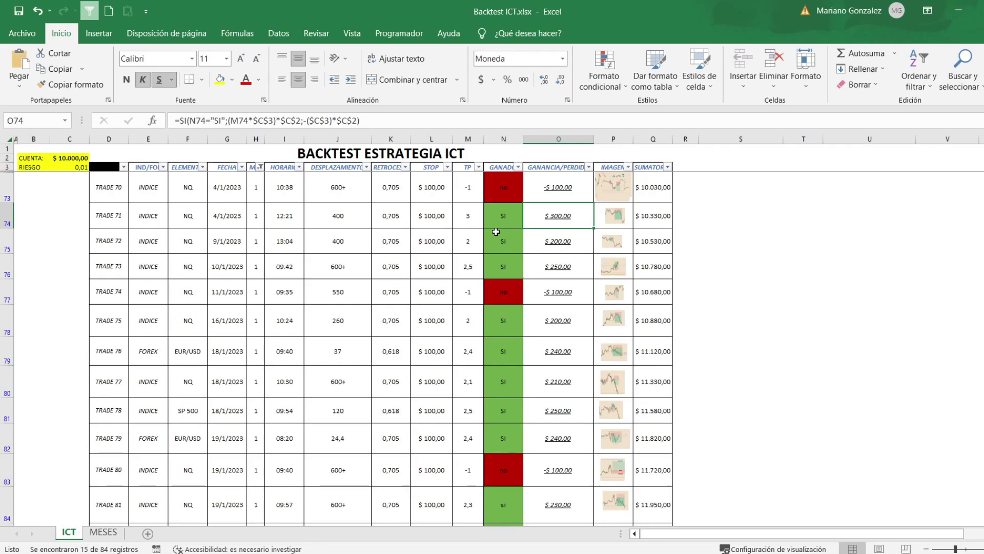
{"action": "left_click", "coordinate": [471, 225]}
{"action": "left_click", "coordinate": [555, 217]}
{"action": "left_click", "coordinate": [464, 190]}
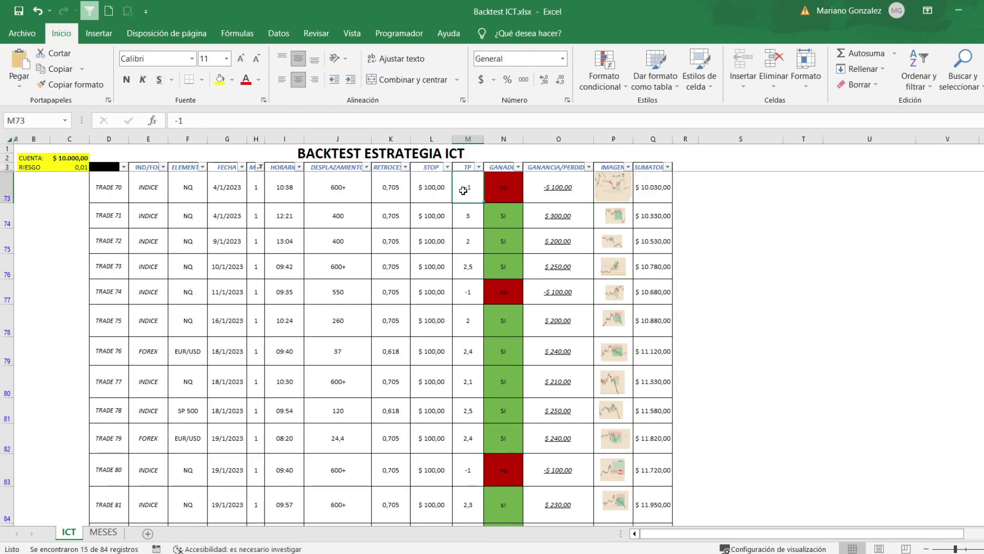
{"action": "left_click", "coordinate": [554, 190]}
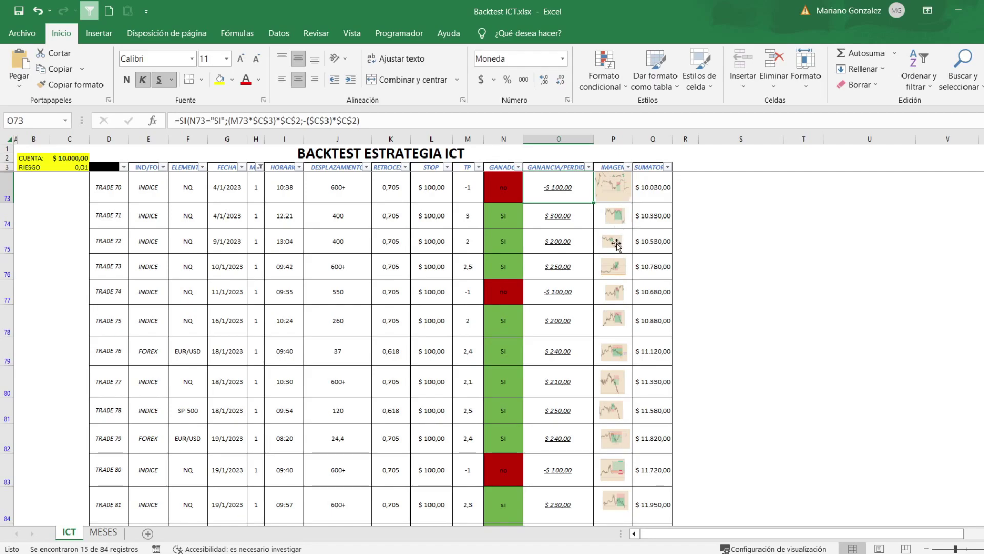
- Enlarge trade 83's chart image over the table to examine it, and undo the resizing
{"action": "scroll", "coordinate": [614, 246], "scroll_direction": "down", "scroll_amount": 2}
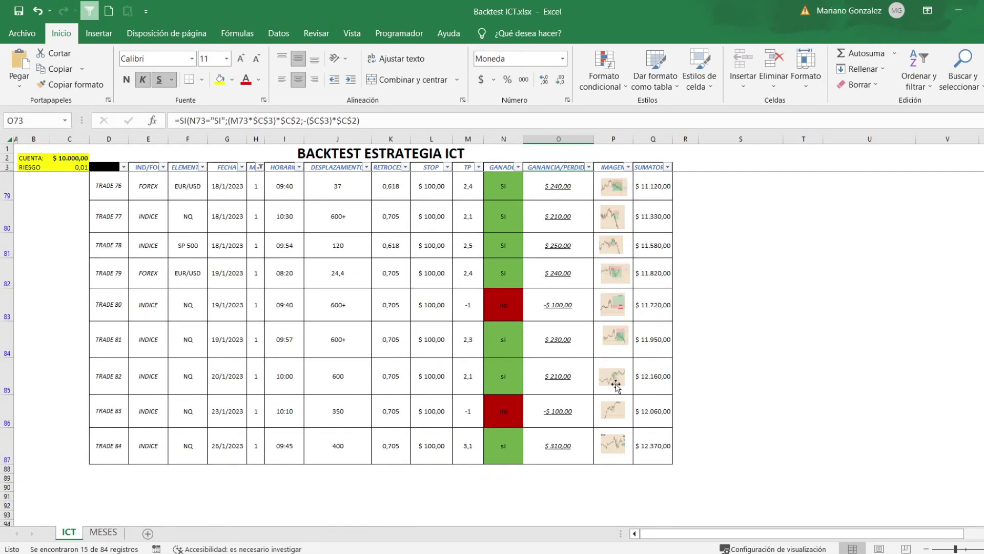
{"action": "left_click", "coordinate": [612, 411]}
{"action": "left_click_drag", "start_coordinate": [599, 401], "coordinate": [334, 258]}
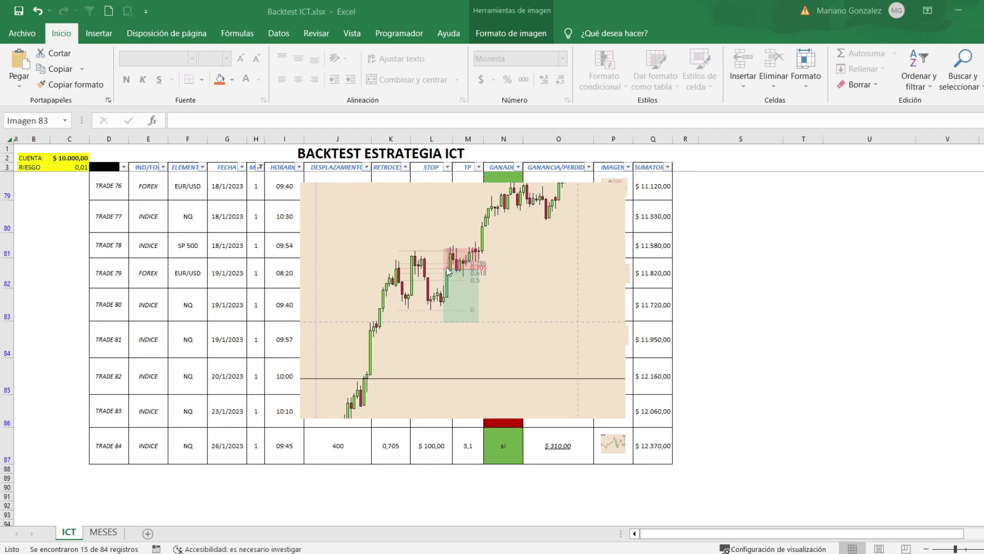
{"action": "left_click", "coordinate": [462, 292]}
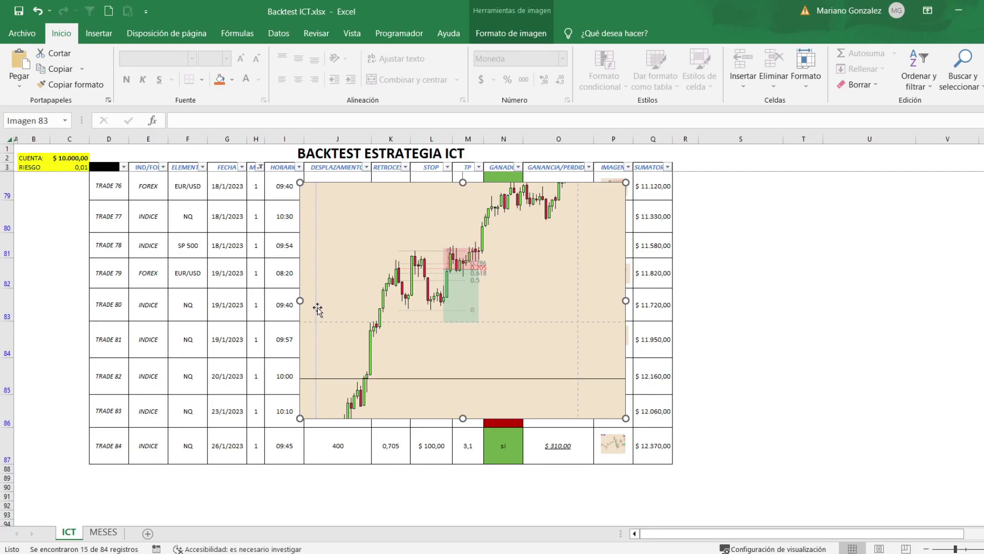
{"action": "key", "text": "ctrl+z"}
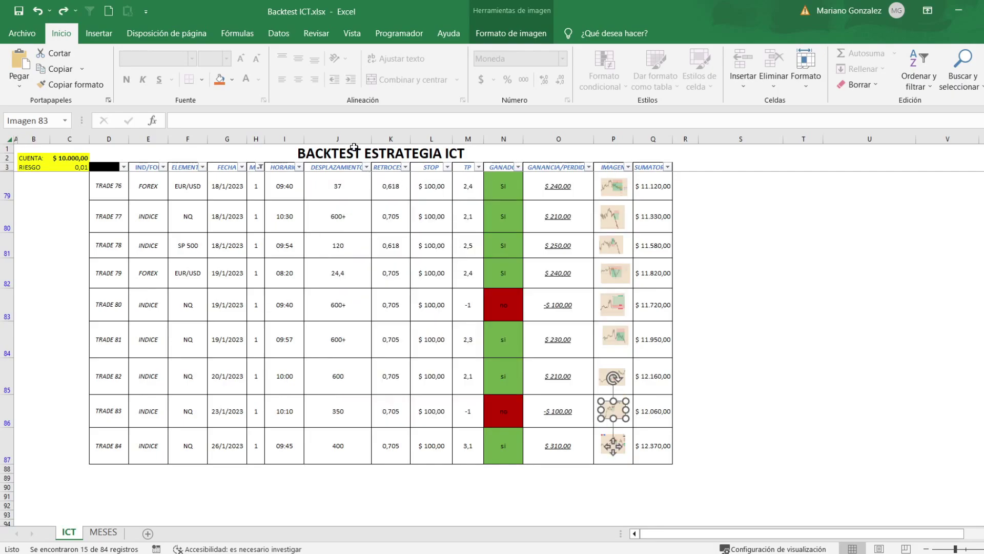
{"action": "left_click", "coordinate": [761, 352]}
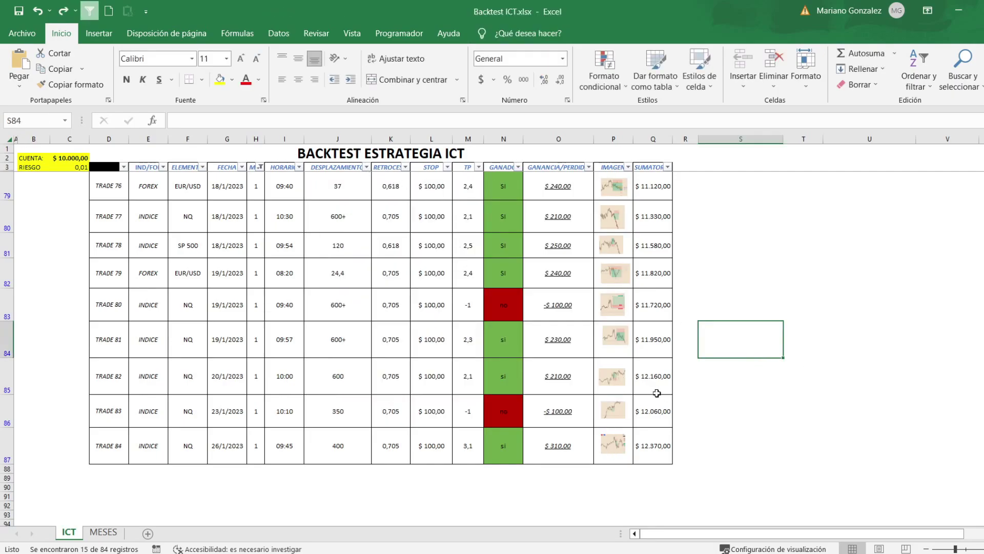
- Enlarge trade 82's chart image to examine the entry, undo the resizing, and select trade 81's SUMATORIA cell
{"action": "left_click", "coordinate": [616, 385]}
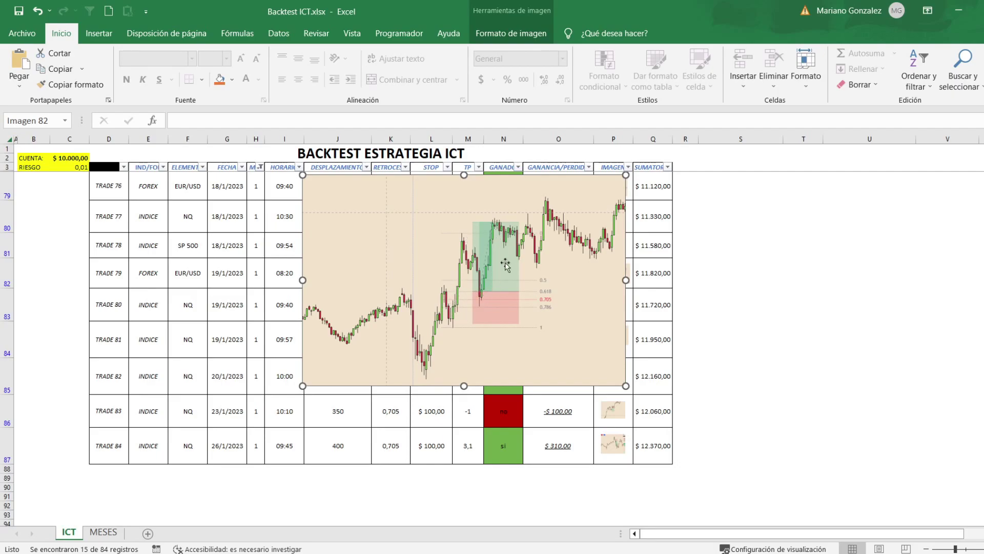
{"action": "key", "text": "ctrl+z"}
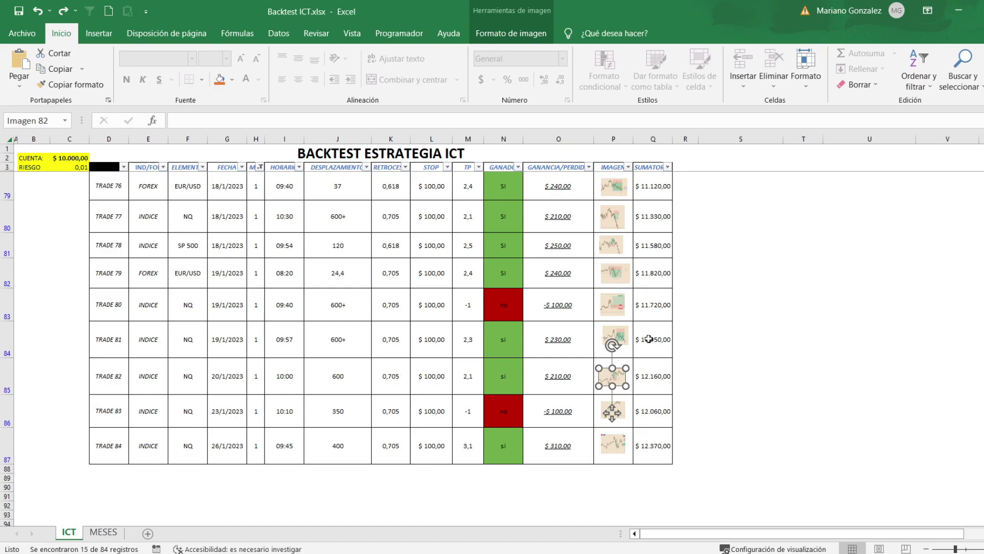
{"action": "left_click", "coordinate": [649, 339]}
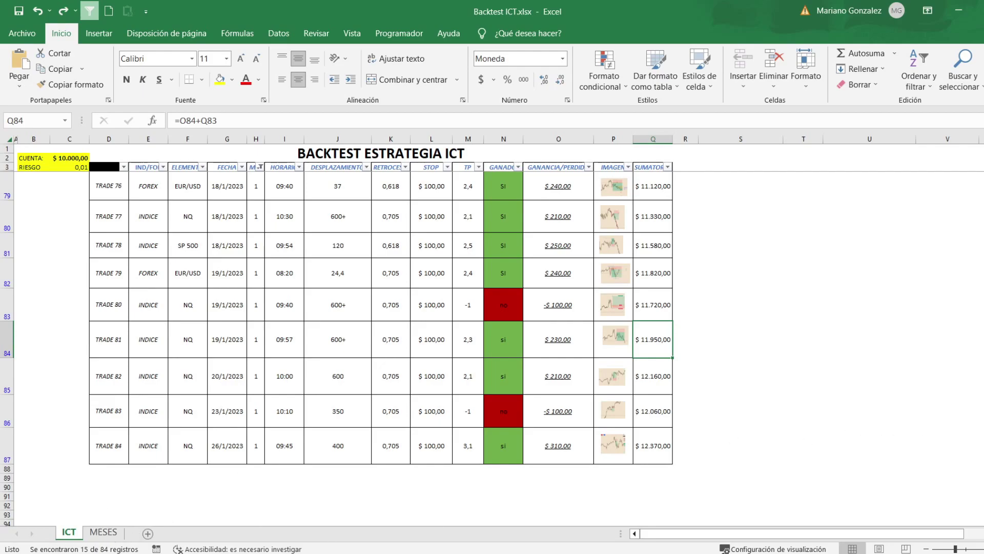
- Open the MESES sheet and review the RESULTADO CTA cells of the monthly summaries from September 2022 onward
{"action": "key", "text": "ctrl+Page_Down"}
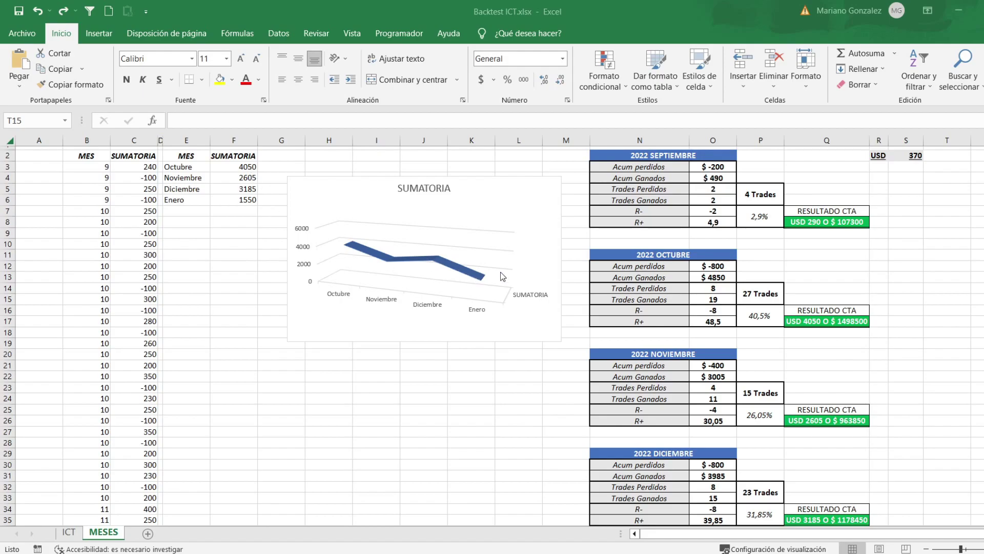
{"action": "scroll", "coordinate": [835, 235], "scroll_direction": "down", "scroll_amount": 2}
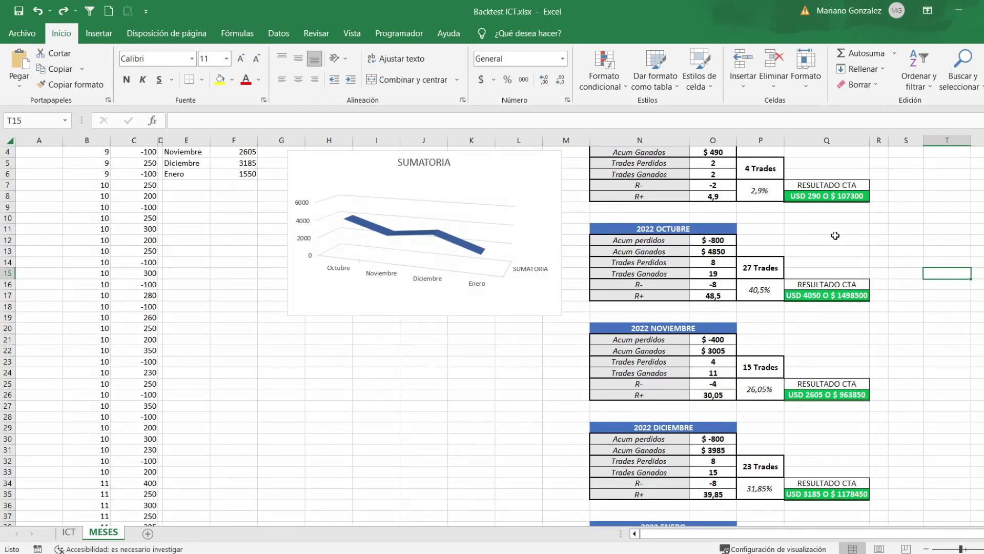
{"action": "left_click", "coordinate": [821, 161]}
{"action": "left_click", "coordinate": [854, 262]}
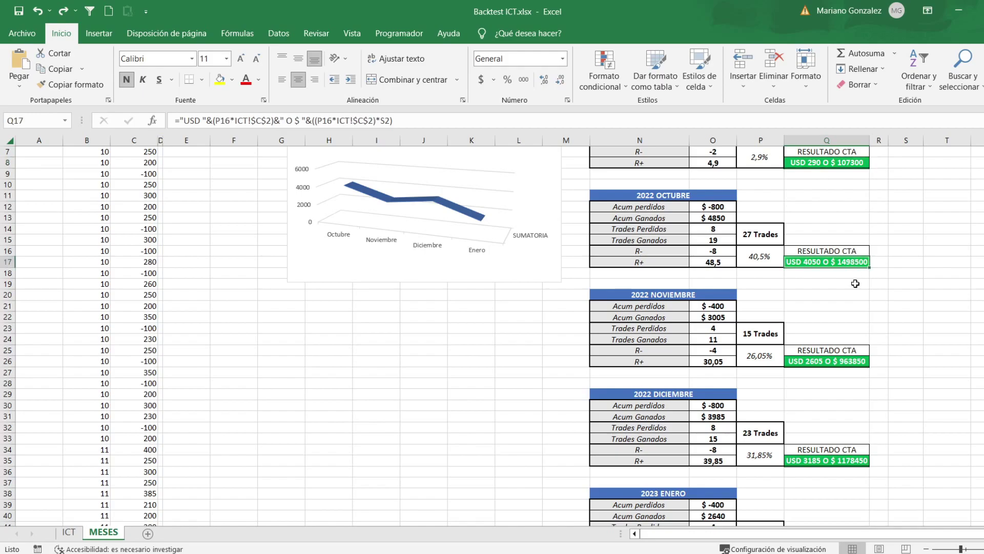
{"action": "left_click", "coordinate": [832, 361]}
{"action": "scroll", "coordinate": [853, 407], "scroll_direction": "down", "scroll_amount": 1}
{"action": "left_click", "coordinate": [842, 426]}
{"action": "left_click", "coordinate": [820, 232]}
{"action": "scroll", "coordinate": [829, 294], "scroll_direction": "down", "scroll_amount": 1}
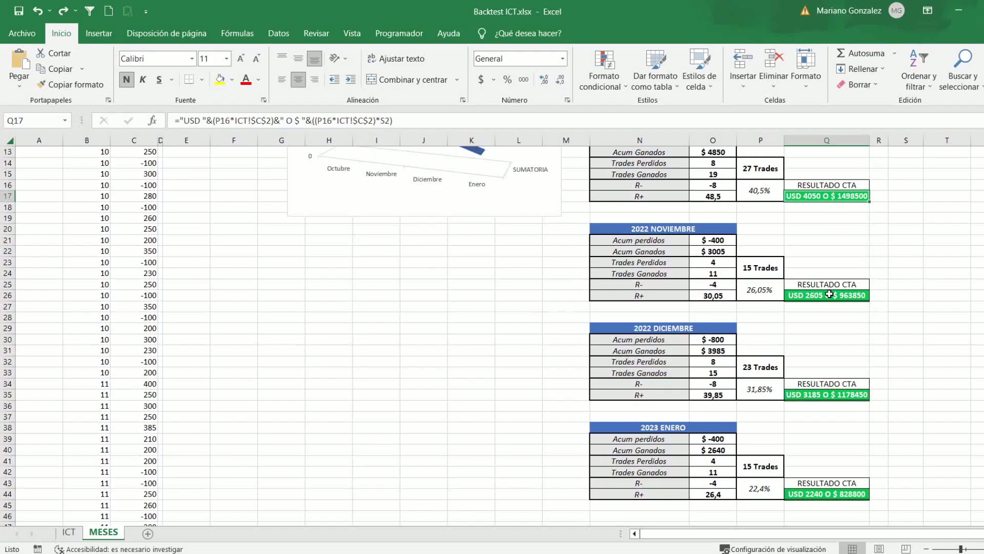
- Examine the 2023 ENERO summary block, including its lost and won trades and account result
{"action": "scroll", "coordinate": [841, 294], "scroll_direction": "down", "scroll_amount": 2}
{"action": "left_click_drag", "start_coordinate": [620, 362], "coordinate": [800, 425]}
{"action": "left_click", "coordinate": [796, 368]}
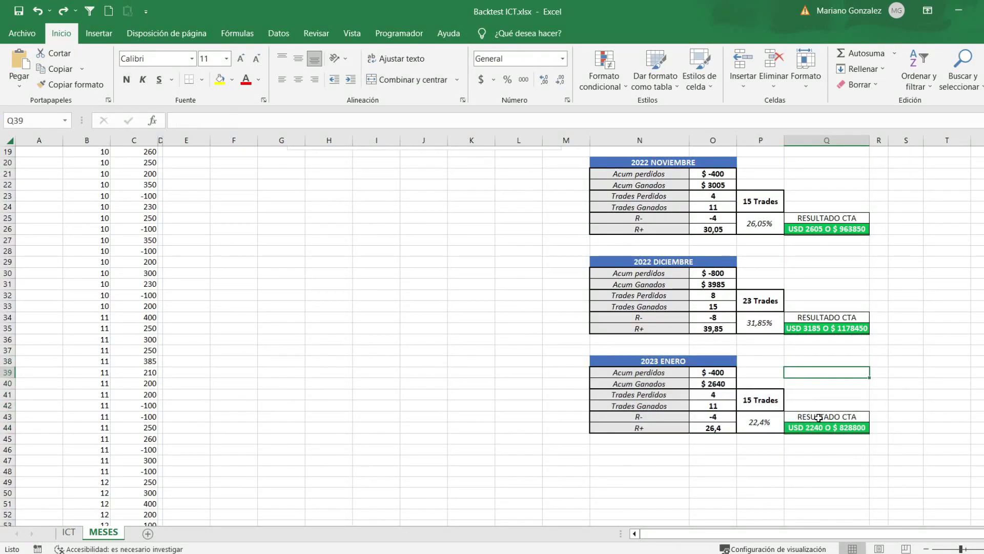
- Review how January 2023's account result and percentage return relate to its total trades, lost and won counts, and R- value
{"action": "left_click", "coordinate": [819, 427]}
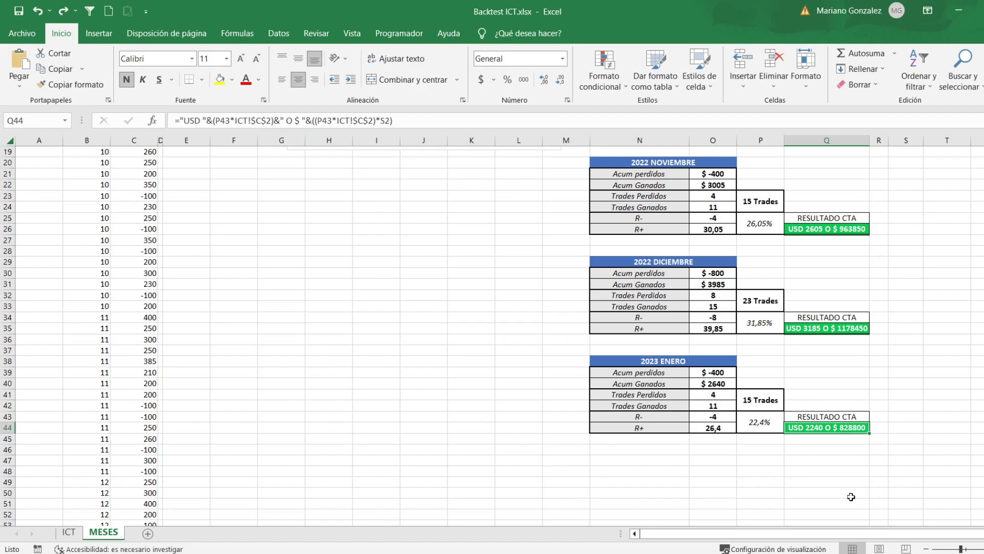
{"action": "left_click", "coordinate": [763, 394]}
{"action": "left_click", "coordinate": [713, 404]}
{"action": "left_click", "coordinate": [721, 395]}
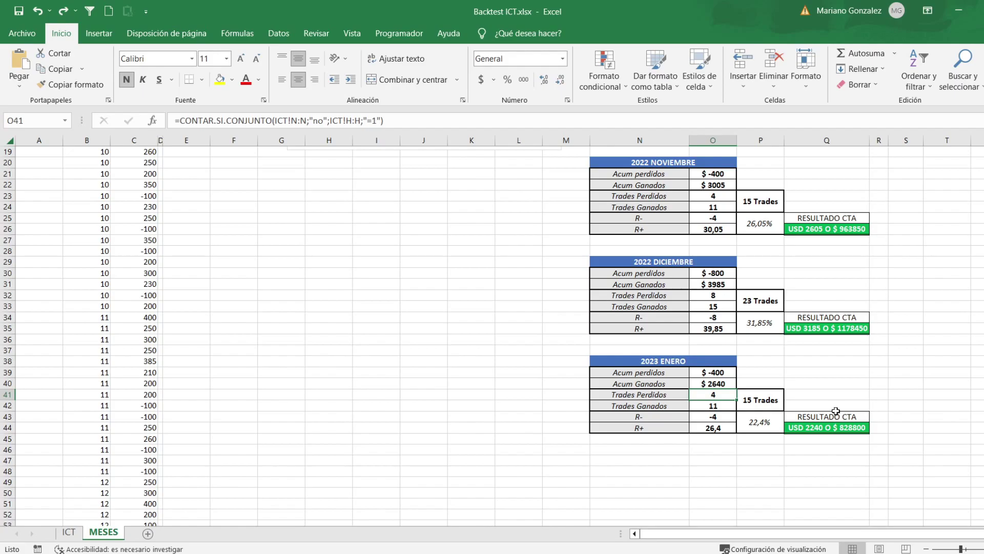
{"action": "left_click", "coordinate": [769, 428]}
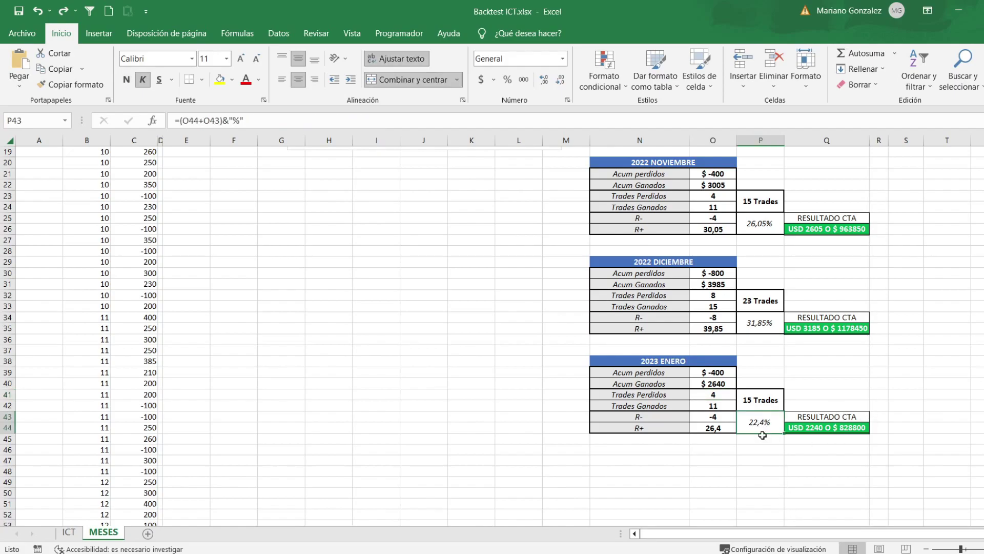
{"action": "left_click_drag", "start_coordinate": [587, 349], "coordinate": [846, 454]}
{"action": "left_click", "coordinate": [764, 420]}
{"action": "left_click", "coordinate": [714, 417]}
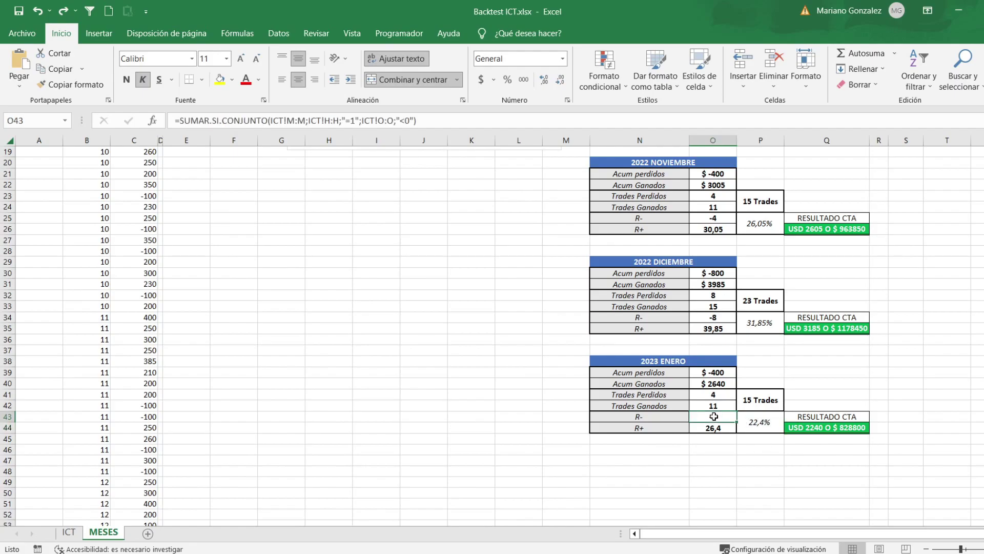
{"action": "left_click", "coordinate": [746, 426]}
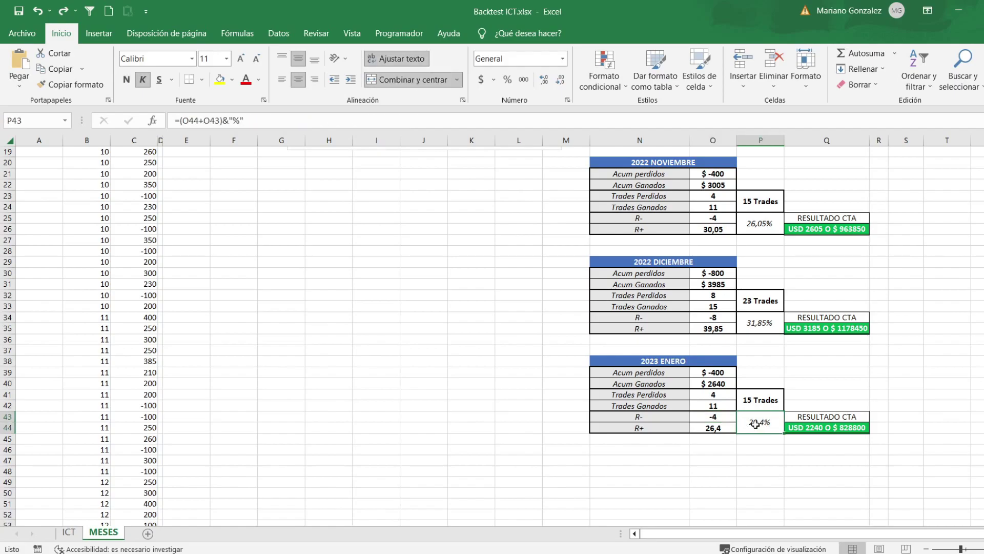
- Compare the percentage returns of November and December 2022 with January 2023's return and account result
{"action": "left_click", "coordinate": [759, 218]}
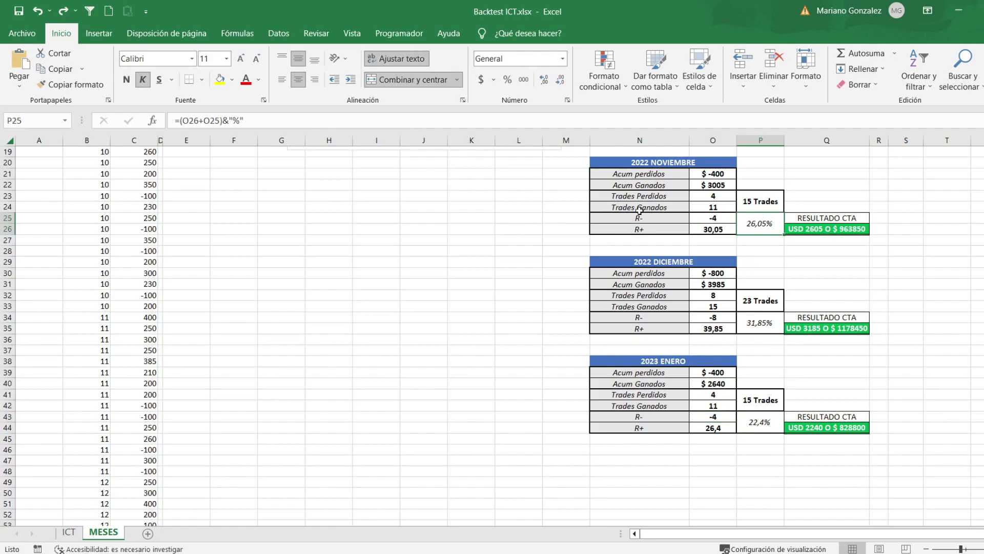
{"action": "left_click", "coordinate": [767, 324]}
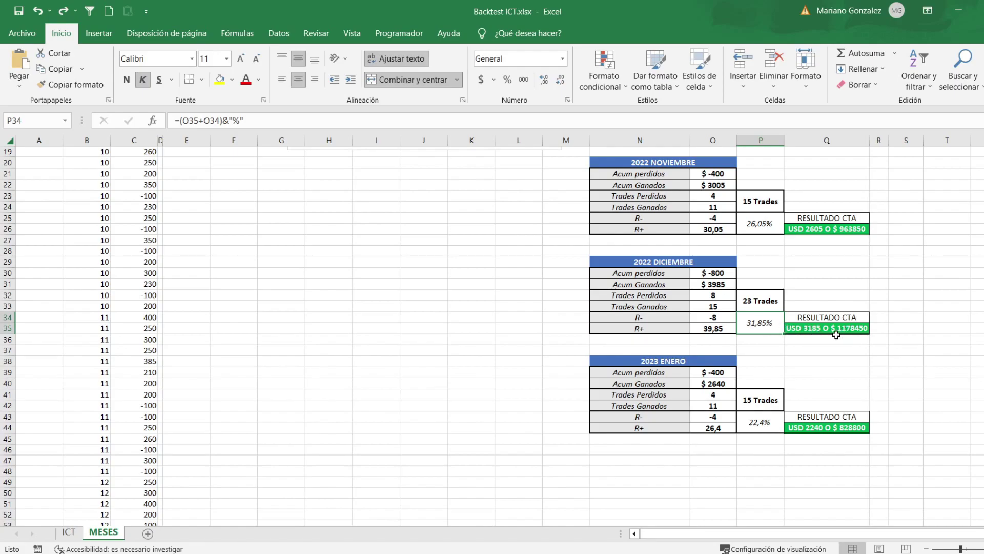
{"action": "scroll", "coordinate": [840, 415], "scroll_direction": "down", "scroll_amount": 1}
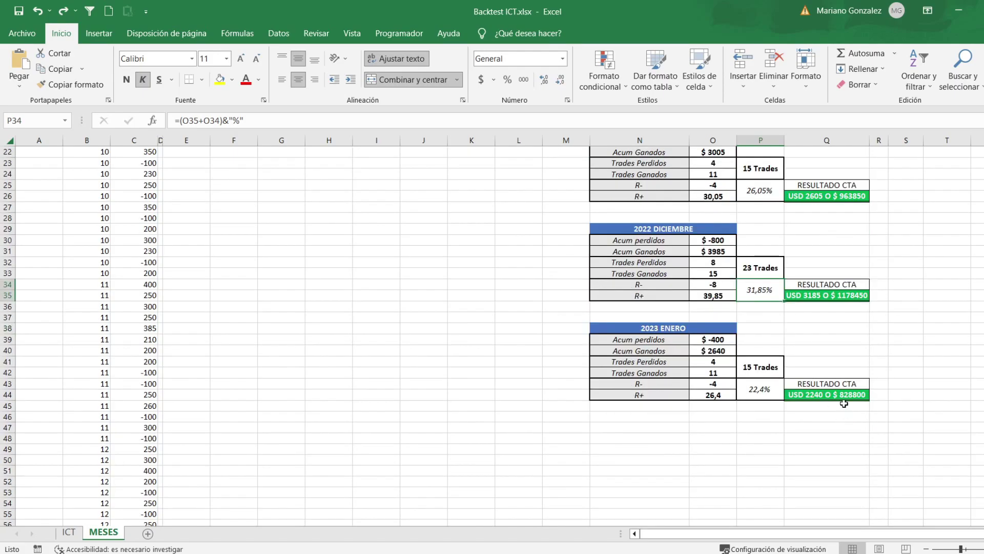
{"action": "left_click", "coordinate": [841, 395]}
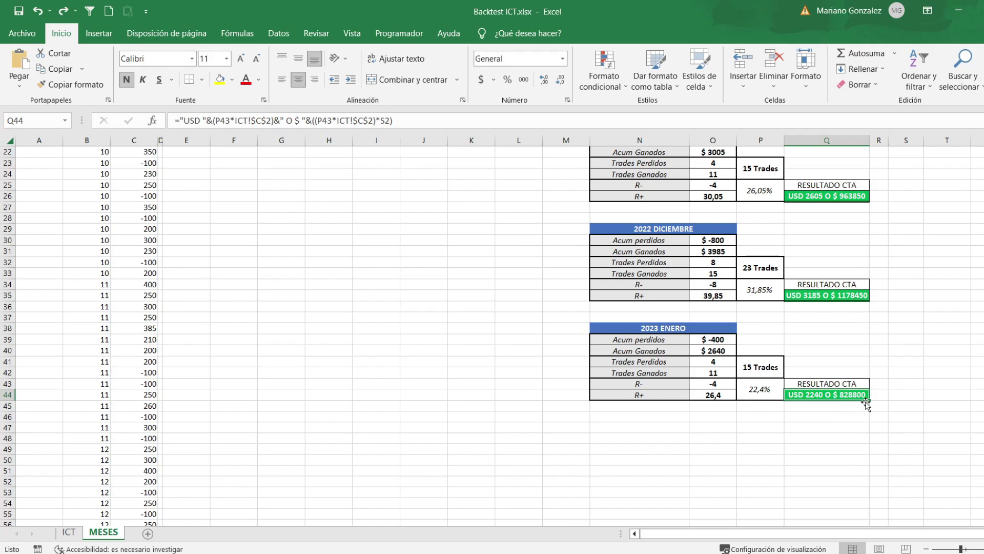
{"action": "left_click", "coordinate": [774, 391]}
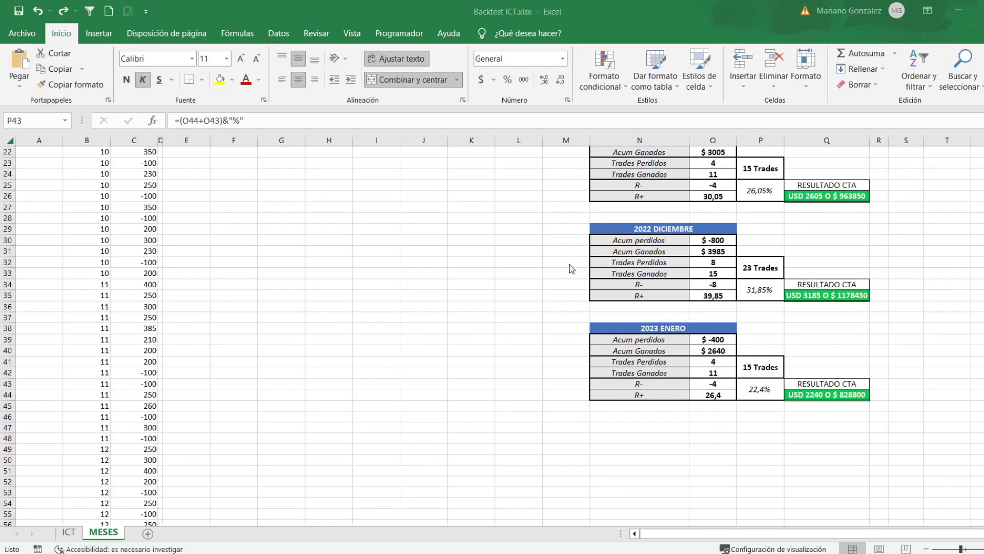
- Compare the number of trades and percentage returns across the January, December, November and October summaries
{"action": "left_click", "coordinate": [765, 267]}
{"action": "left_click", "coordinate": [759, 364]}
{"action": "left_click", "coordinate": [763, 268]}
{"action": "scroll", "coordinate": [763, 268], "scroll_direction": "up", "scroll_amount": 1}
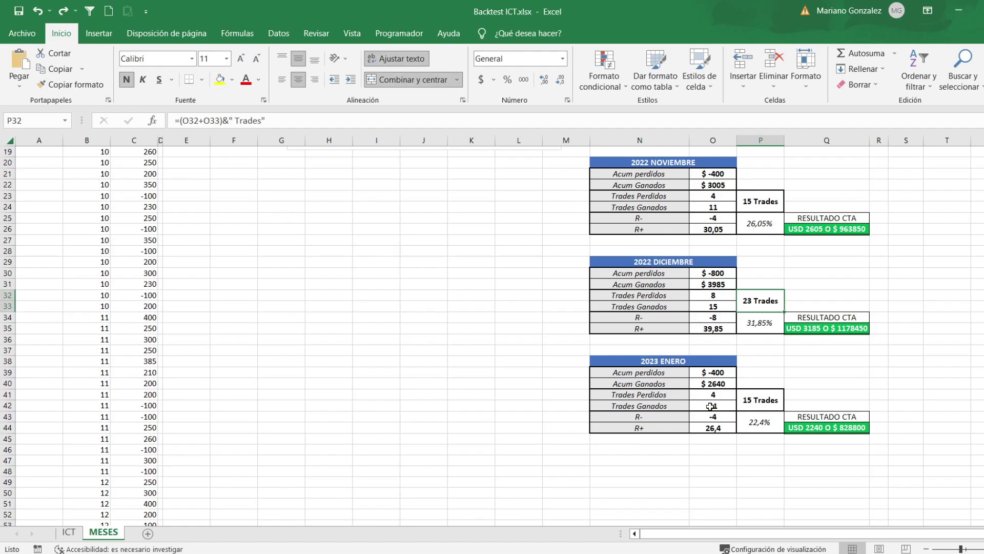
{"action": "scroll", "coordinate": [710, 406], "scroll_direction": "up", "scroll_amount": 2}
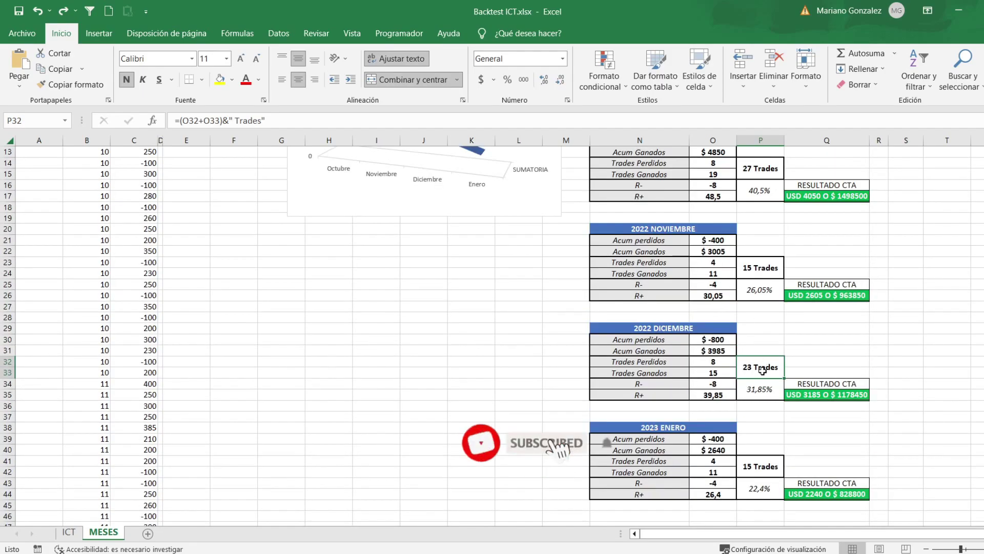
{"action": "left_click", "coordinate": [770, 291]}
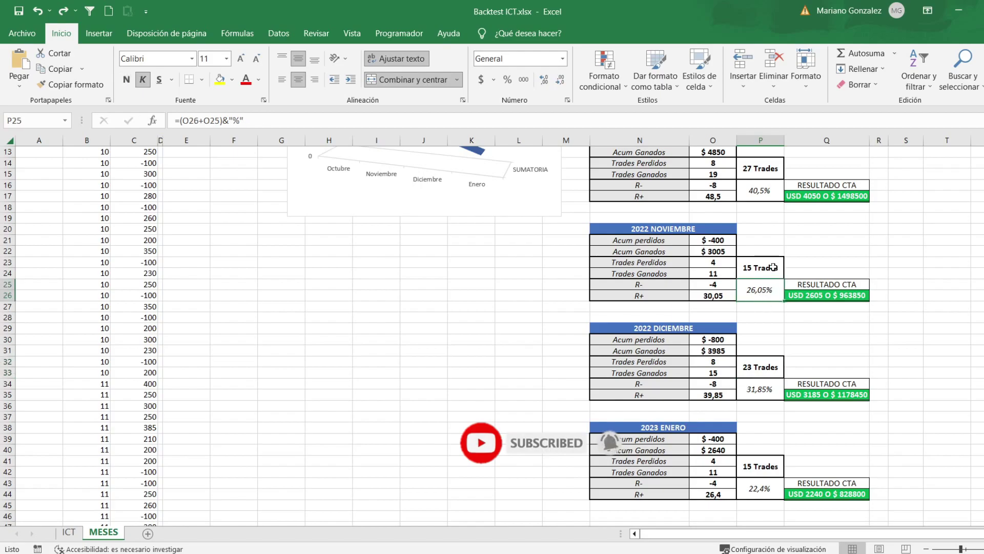
{"action": "scroll", "coordinate": [773, 277], "scroll_direction": "up", "scroll_amount": 2}
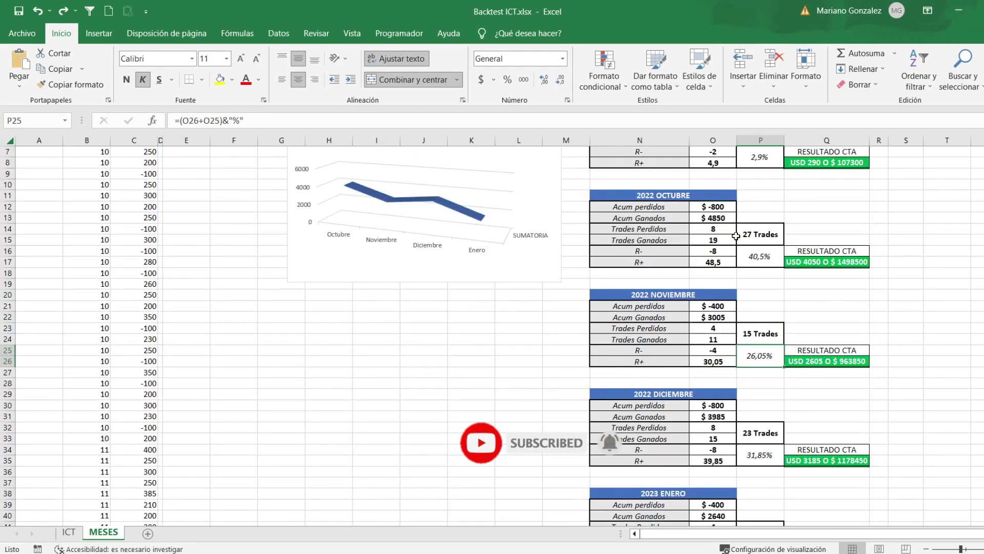
{"action": "left_click", "coordinate": [744, 235]}
{"action": "left_click", "coordinate": [769, 261]}
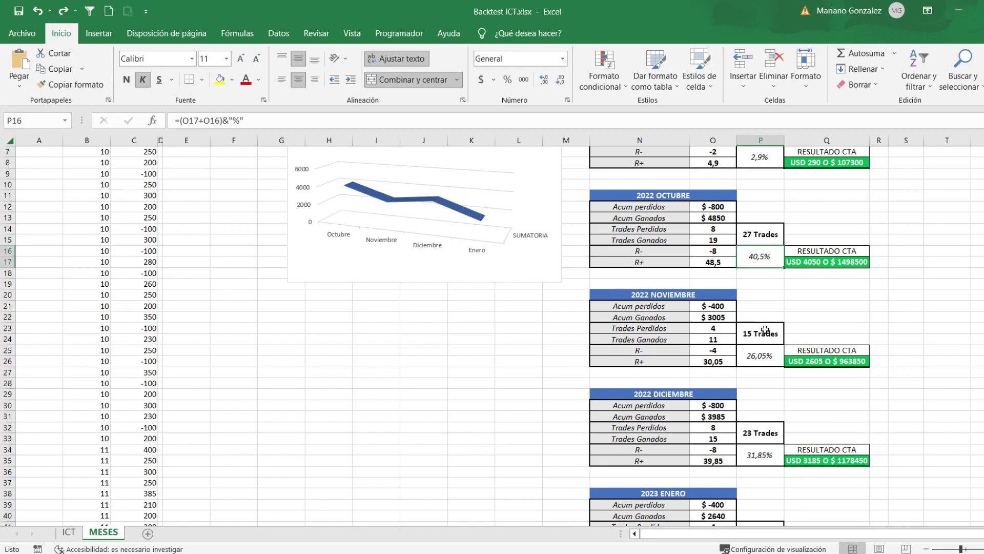
{"action": "scroll", "coordinate": [765, 330], "scroll_direction": "down", "scroll_amount": 4}
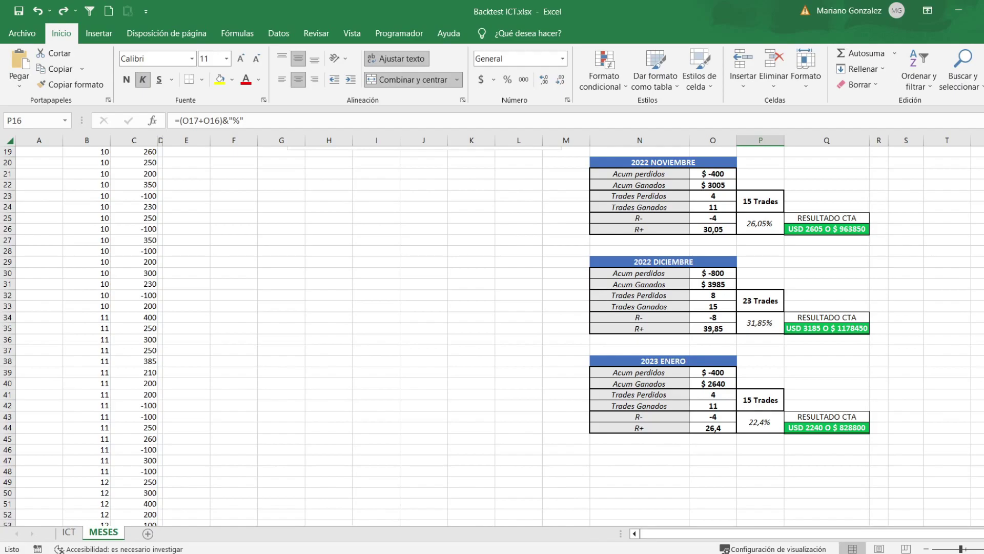
- Return to the ICT sheet and examine the overall WINRATE and ACUMULADO figures
{"action": "key", "text": "ctrl+Page_Up"}
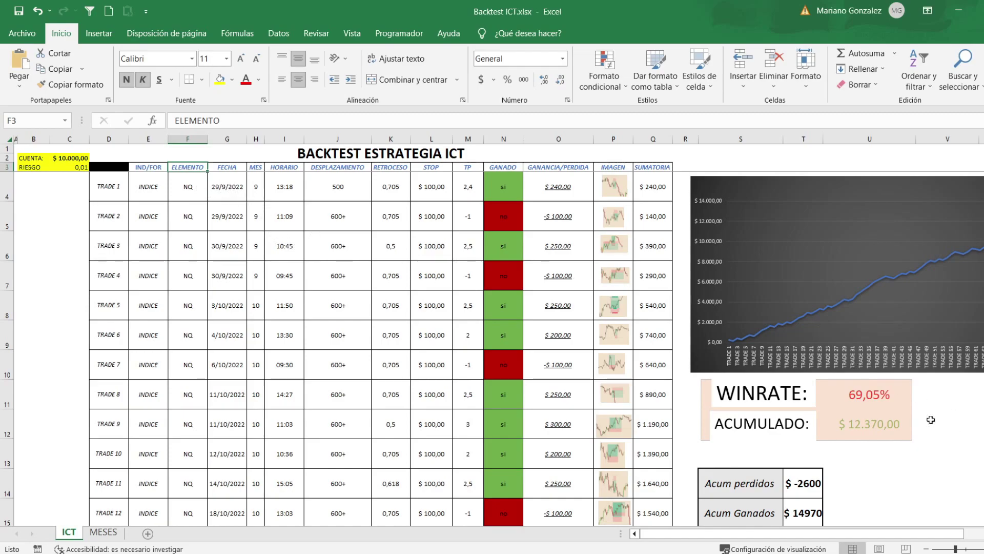
{"action": "left_click", "coordinate": [890, 392]}
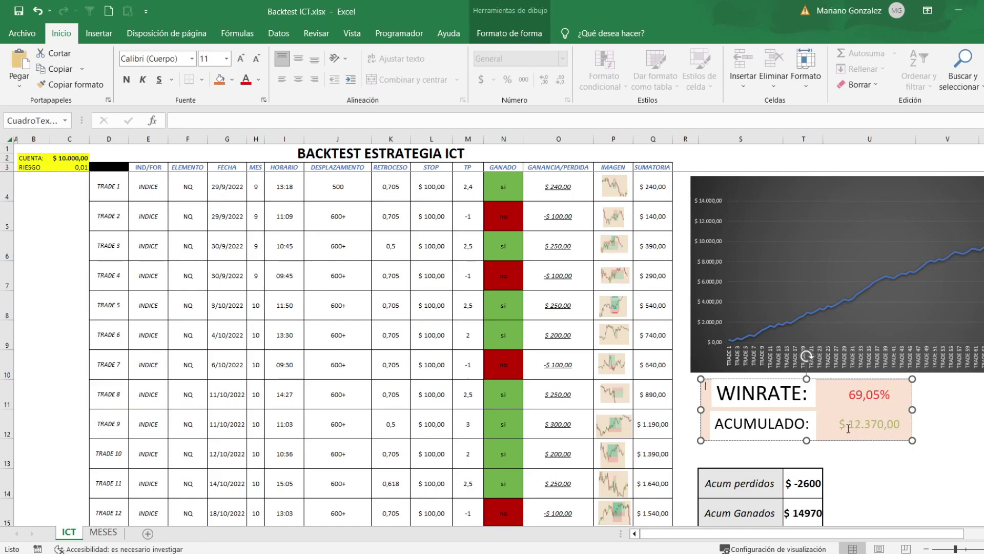
{"action": "scroll", "coordinate": [850, 433], "scroll_direction": "down", "scroll_amount": 1}
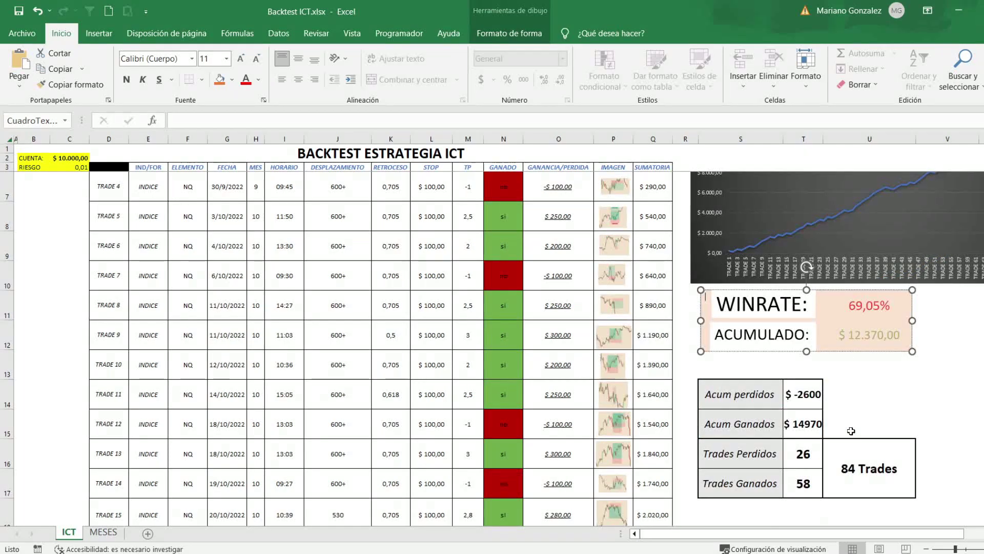
- Examine the overall trade total, the lost and won trade counts, and the Acum perdidos and Acum Ganados amounts
{"action": "left_click", "coordinate": [857, 451]}
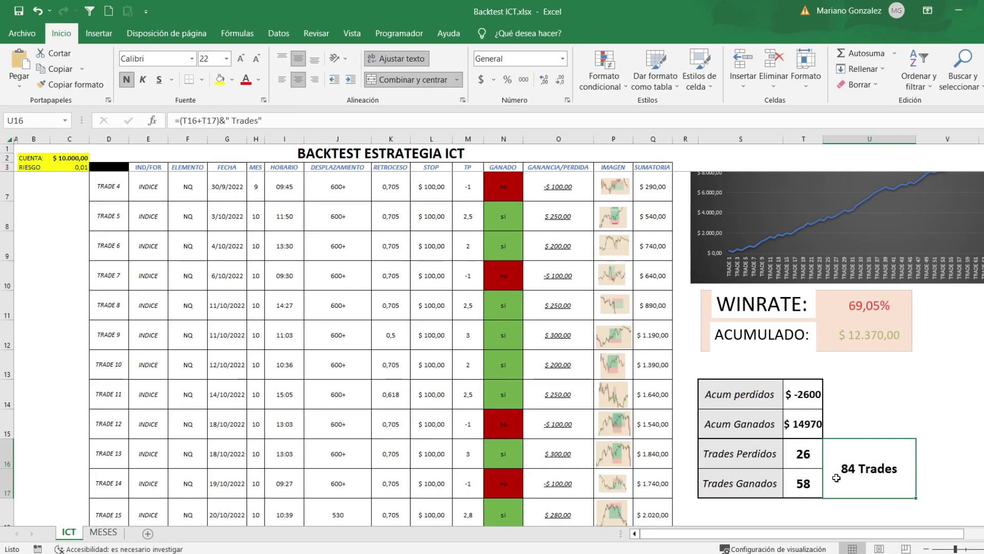
{"action": "left_click", "coordinate": [813, 479]}
{"action": "left_click", "coordinate": [814, 451]}
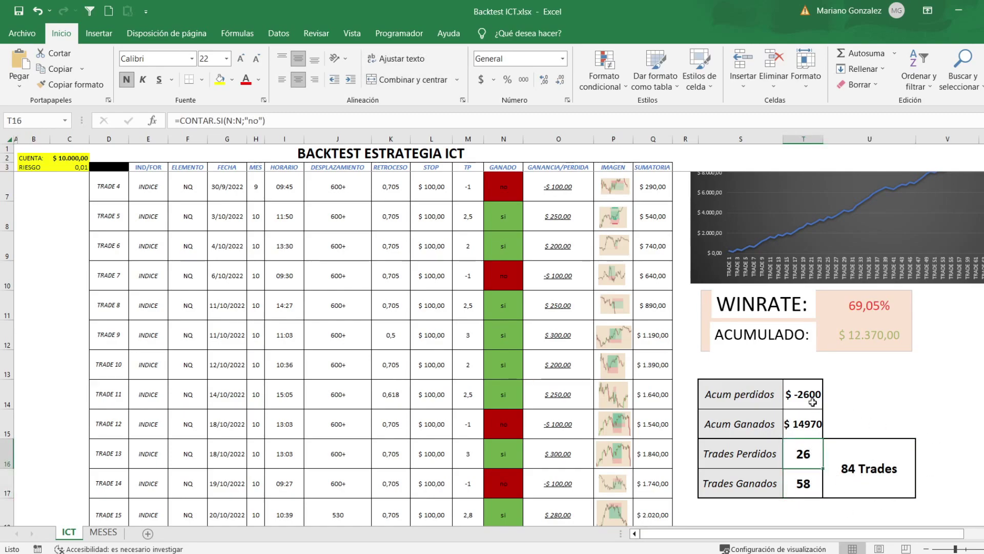
{"action": "left_click_drag", "start_coordinate": [815, 405], "coordinate": [815, 428]}
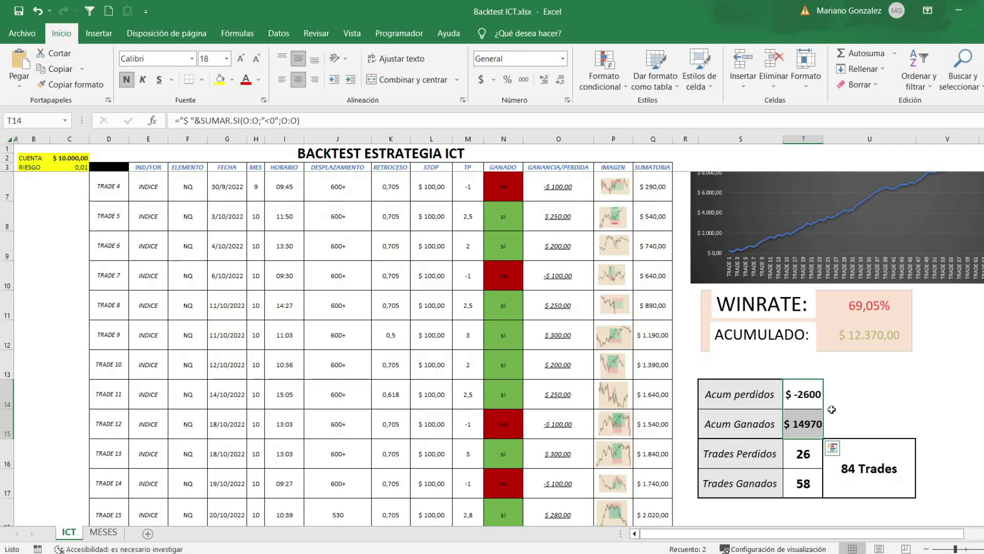
{"action": "left_click", "coordinate": [827, 396]}
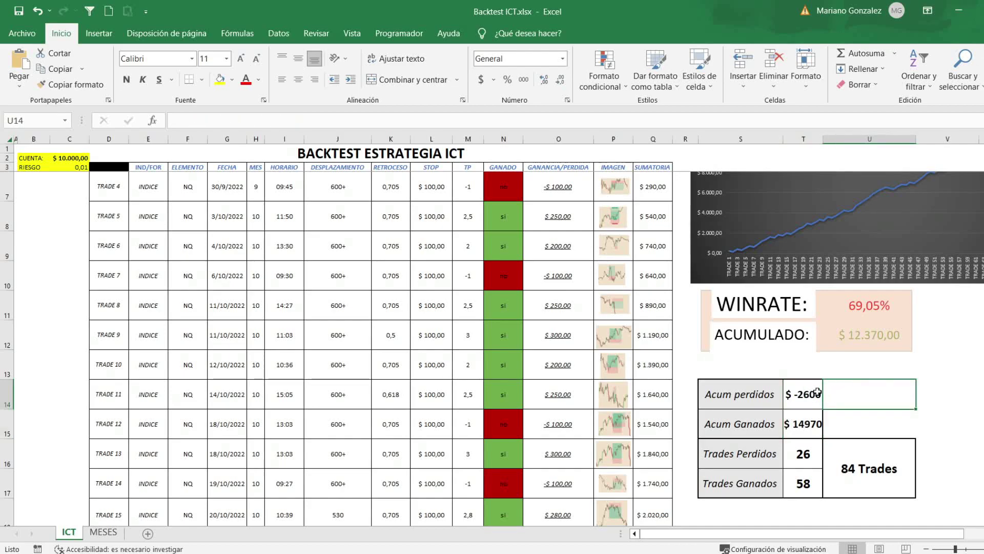
{"action": "left_click", "coordinate": [803, 424]}
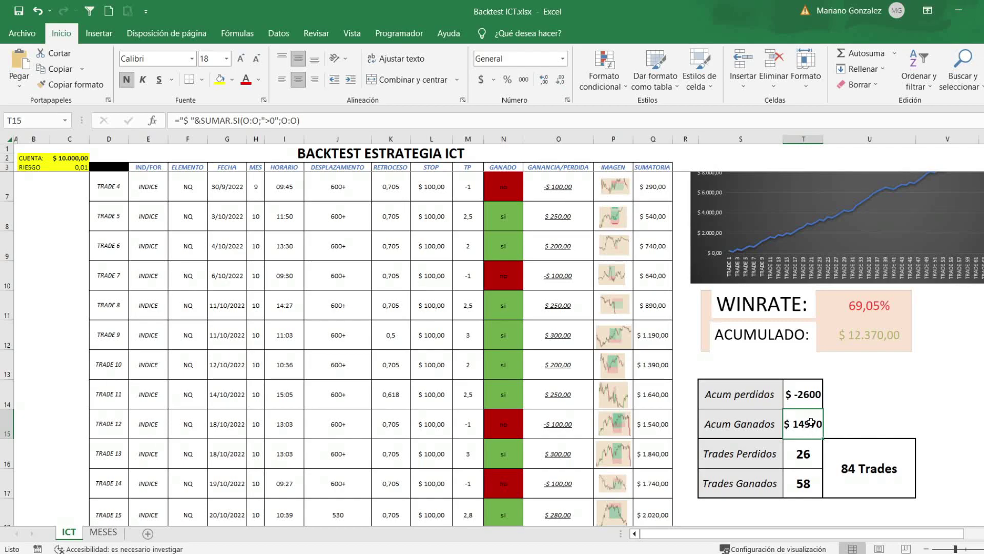
{"action": "left_click", "coordinate": [806, 396]}
{"action": "left_click", "coordinate": [803, 431]}
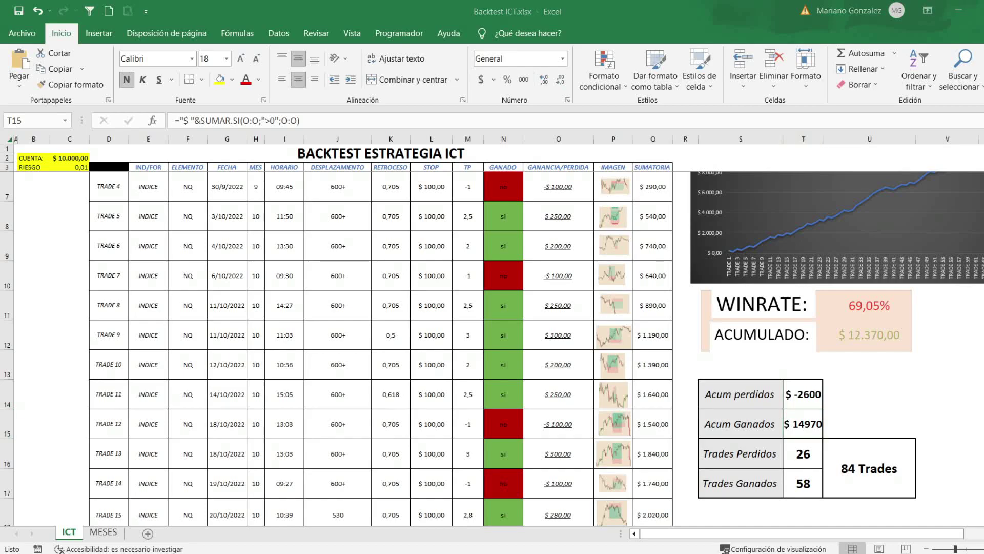
- Review the pivot table that breaks down trades and results by month, selecting its sep row label
{"action": "scroll", "coordinate": [866, 350], "scroll_direction": "down", "scroll_amount": 1}
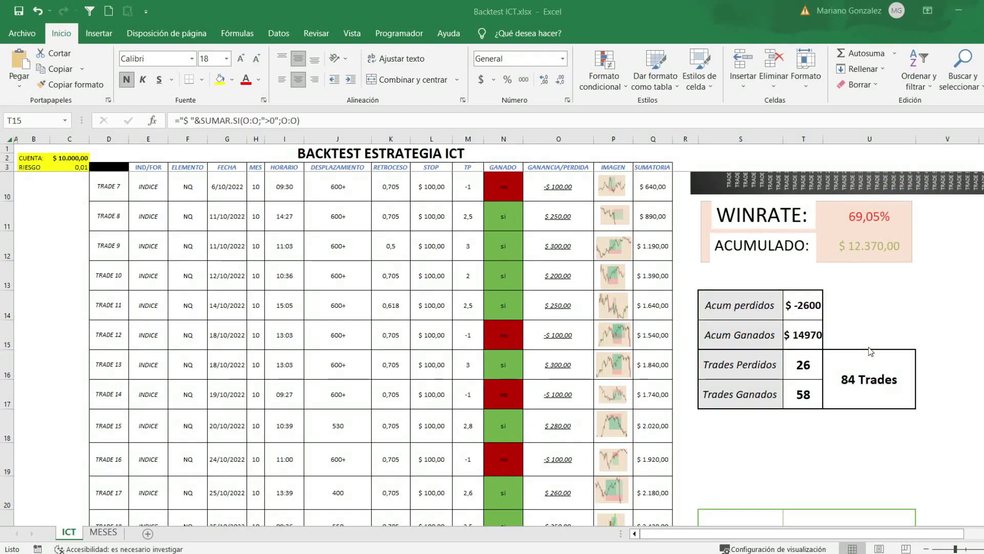
{"action": "scroll", "coordinate": [867, 353], "scroll_direction": "down", "scroll_amount": 4}
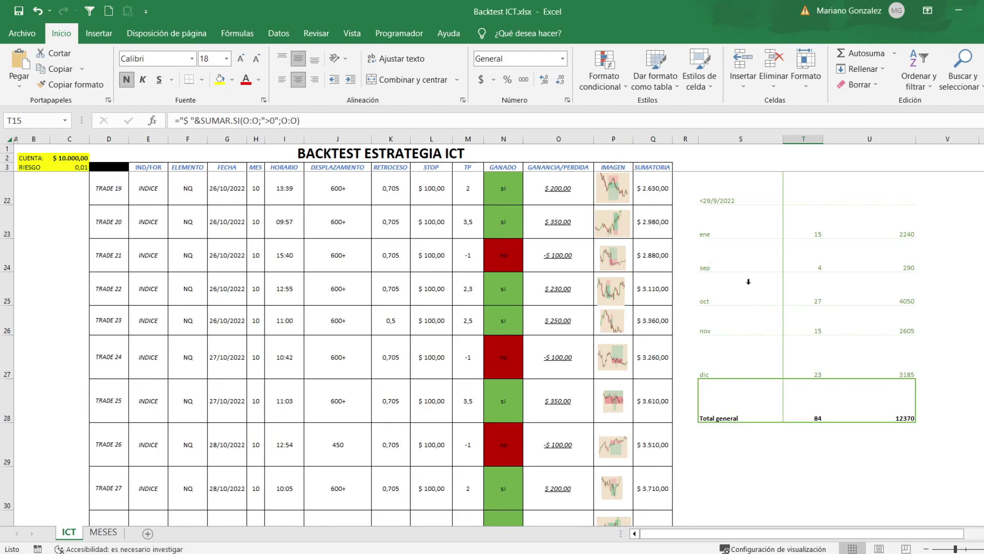
{"action": "left_click", "coordinate": [739, 267]}
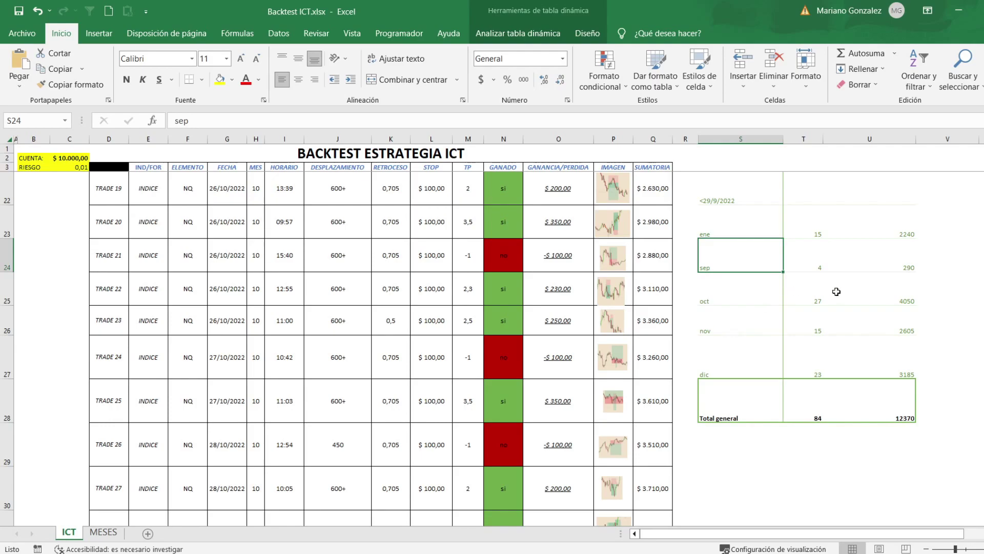
- Examine the cumulative SUMATORIA line chart, undo the shift of its plot area, and deselect the chart
{"action": "scroll", "coordinate": [743, 235], "scroll_direction": "up", "scroll_amount": 5}
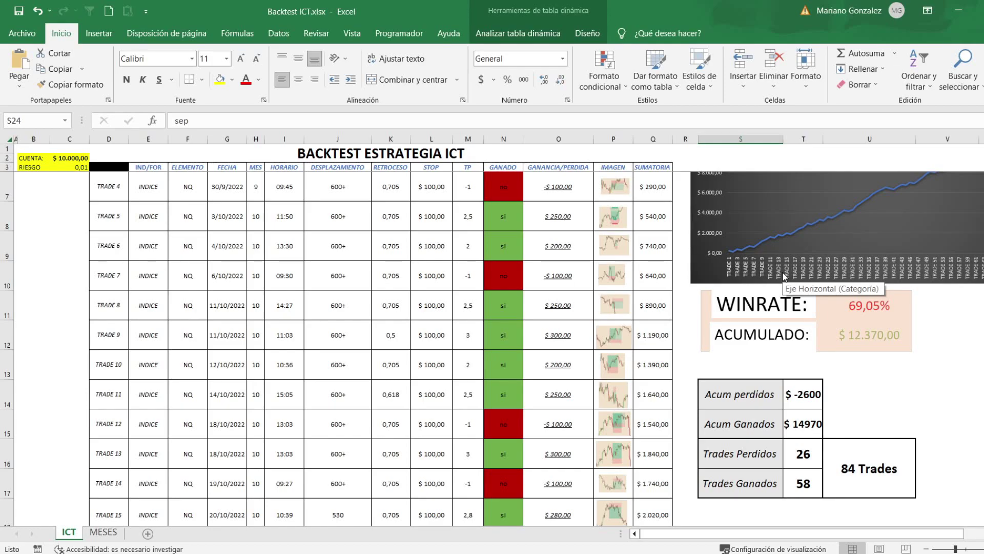
{"action": "scroll", "coordinate": [825, 251], "scroll_direction": "up", "scroll_amount": 1}
{"action": "left_click_drag", "start_coordinate": [697, 534], "coordinate": [737, 539]}
{"action": "left_click", "coordinate": [730, 277]}
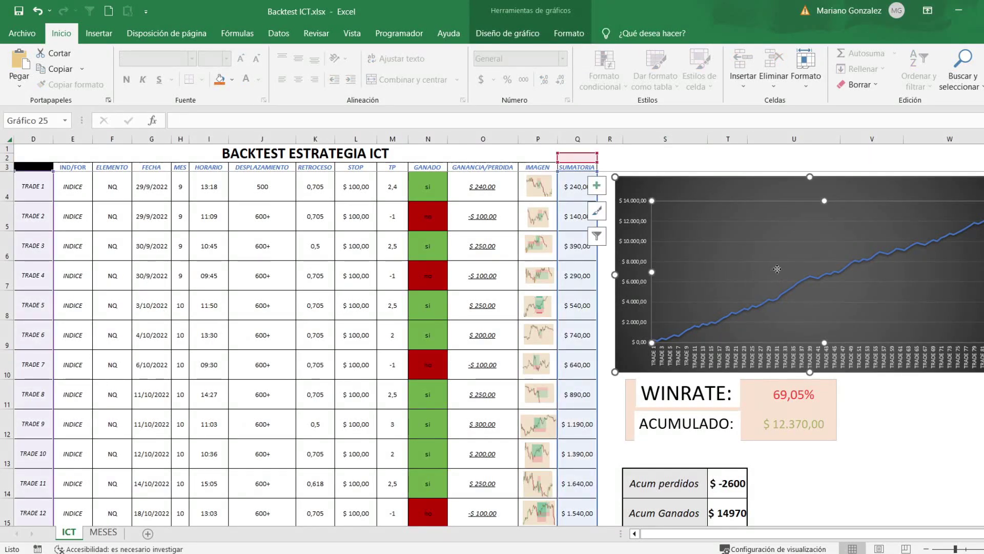
{"action": "left_click_drag", "start_coordinate": [674, 280], "coordinate": [676, 321]}
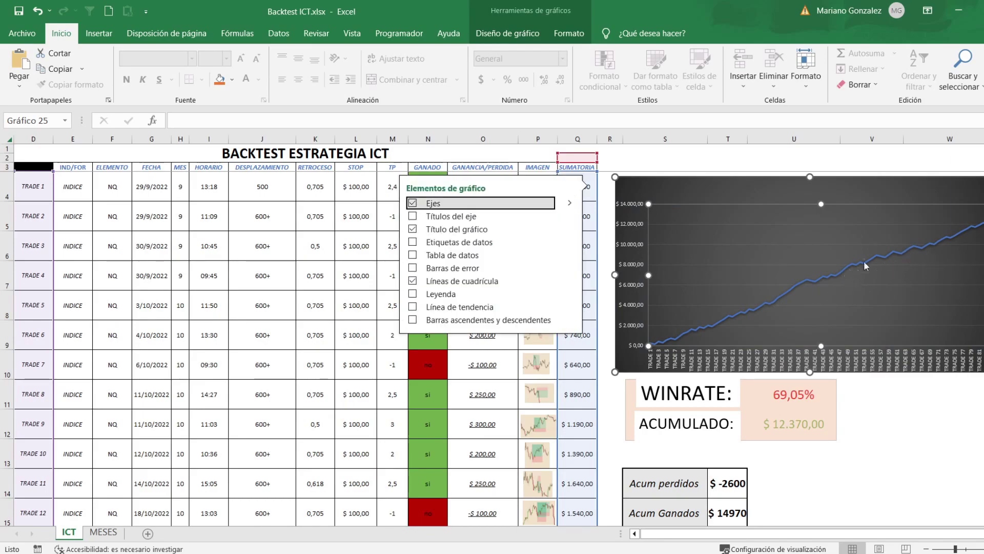
{"action": "left_click", "coordinate": [834, 278]}
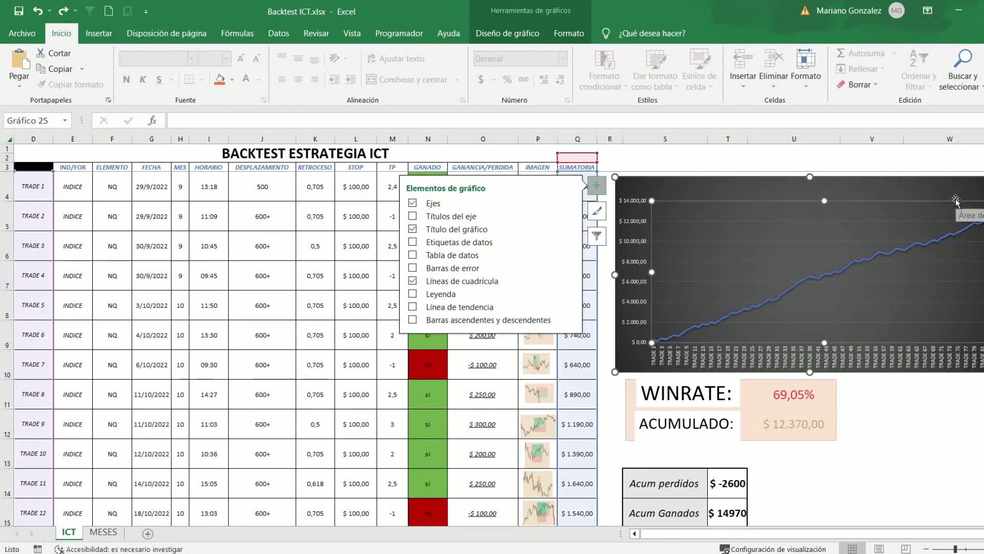
{"action": "left_click", "coordinate": [912, 413]}
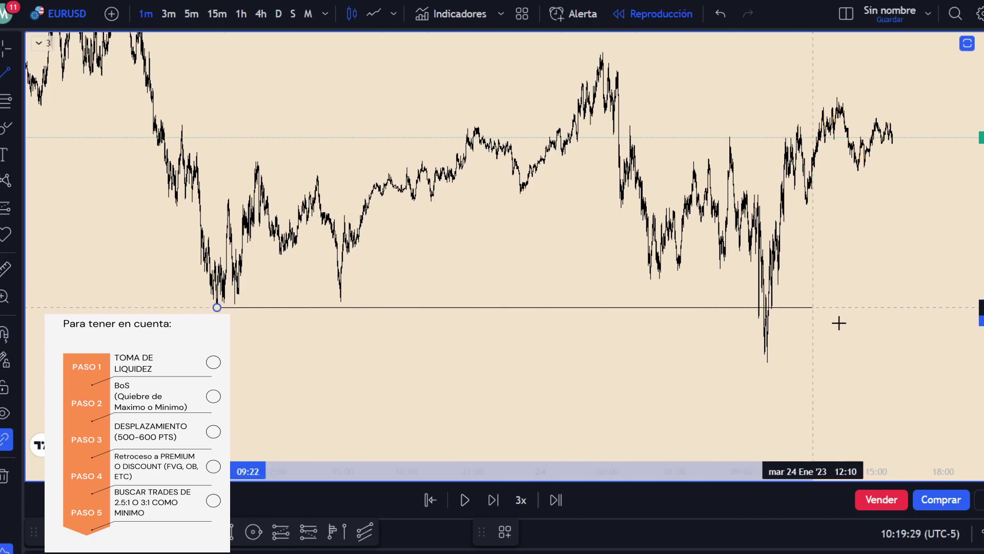
- In TradingView's EURUSD 1-minute replay chart, finish the horizontal trend line along the 23 January low, ending at 24 January 15:14
{"action": "left_click", "coordinate": [881, 323], "text": "shift"}
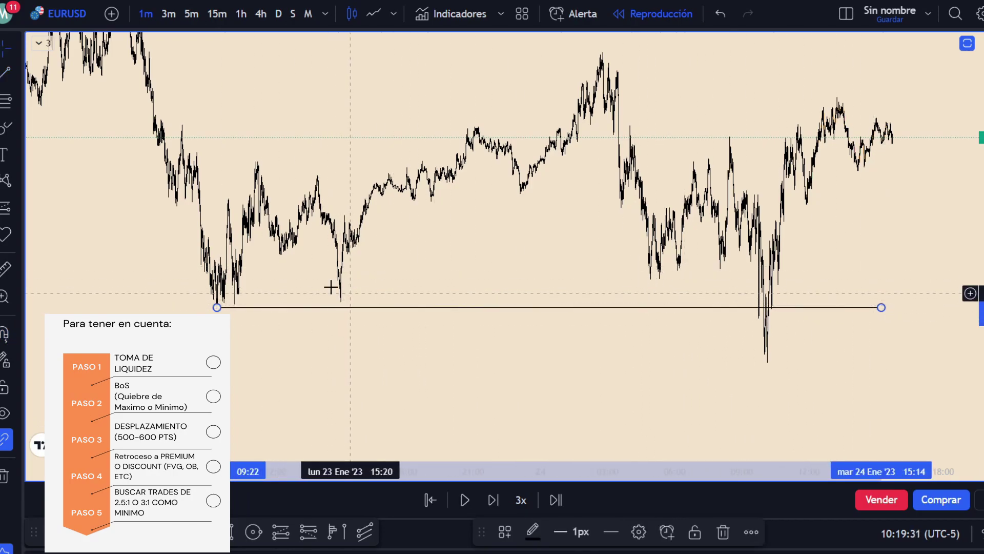
{"action": "scroll", "coordinate": [525, 343], "scroll_direction": "up", "scroll_amount": 5}
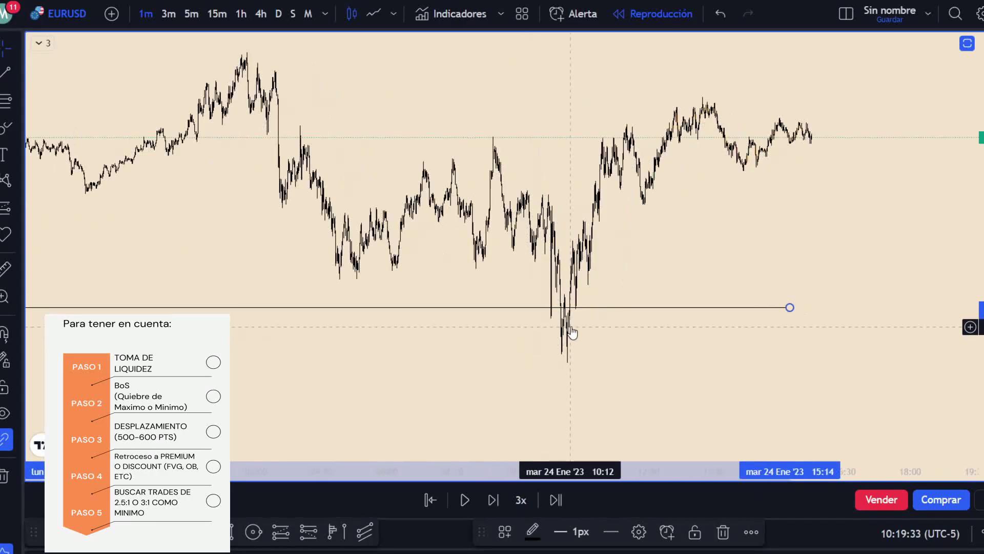
- Examine the liquidity grab around the horizontal trend line near 10:00 to 10:10 on 24 January
{"action": "scroll", "coordinate": [310, 298], "scroll_direction": "up", "scroll_amount": 3}
{"action": "scroll", "coordinate": [464, 241], "scroll_direction": "left", "scroll_amount": 5}
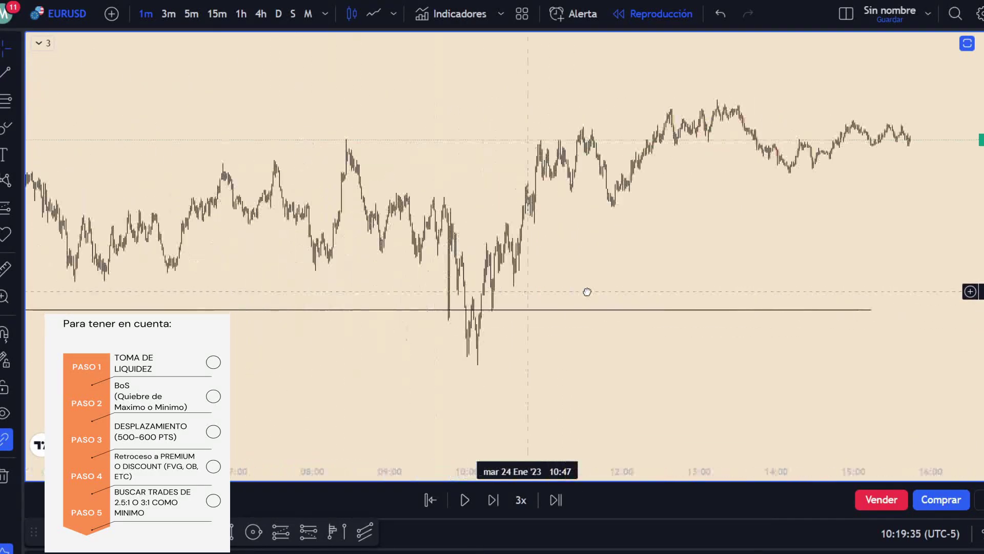
{"action": "left_click", "coordinate": [464, 241]}
{"action": "scroll", "coordinate": [465, 243], "scroll_direction": "right", "scroll_amount": 3}
{"action": "scroll", "coordinate": [465, 242], "scroll_direction": "up", "scroll_amount": 2}
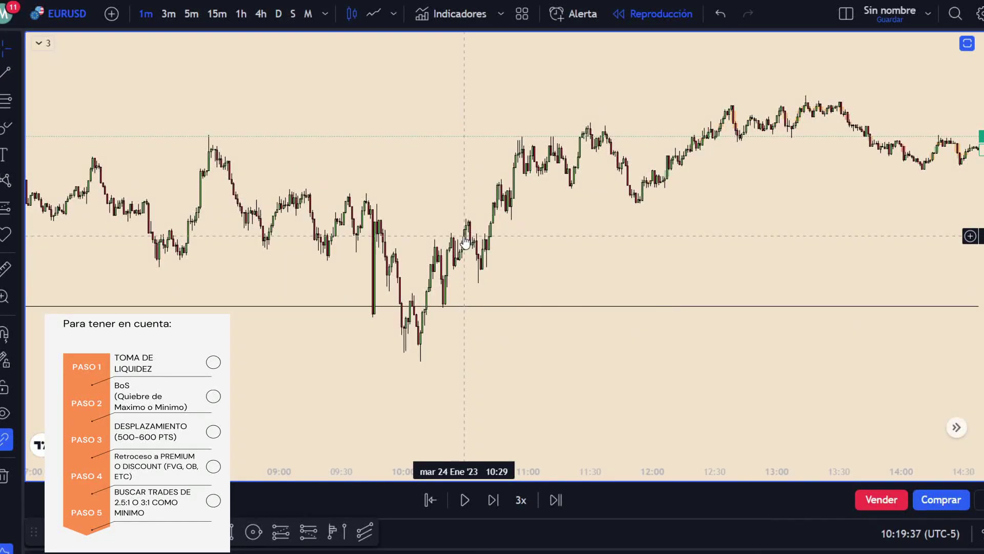
{"action": "scroll", "coordinate": [465, 242], "scroll_direction": "up", "scroll_amount": 4}
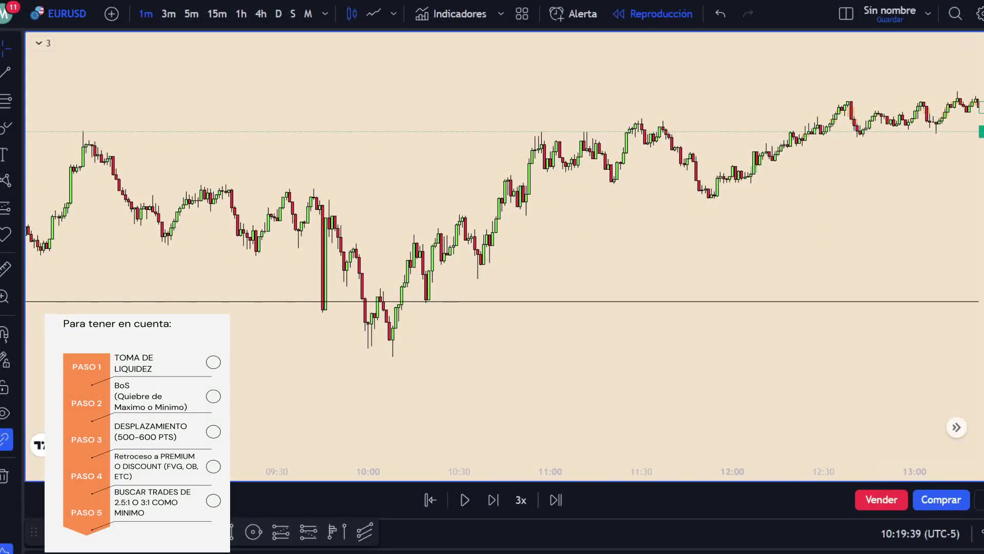
{"action": "left_click_drag", "start_coordinate": [702, 338], "coordinate": [727, 315]}
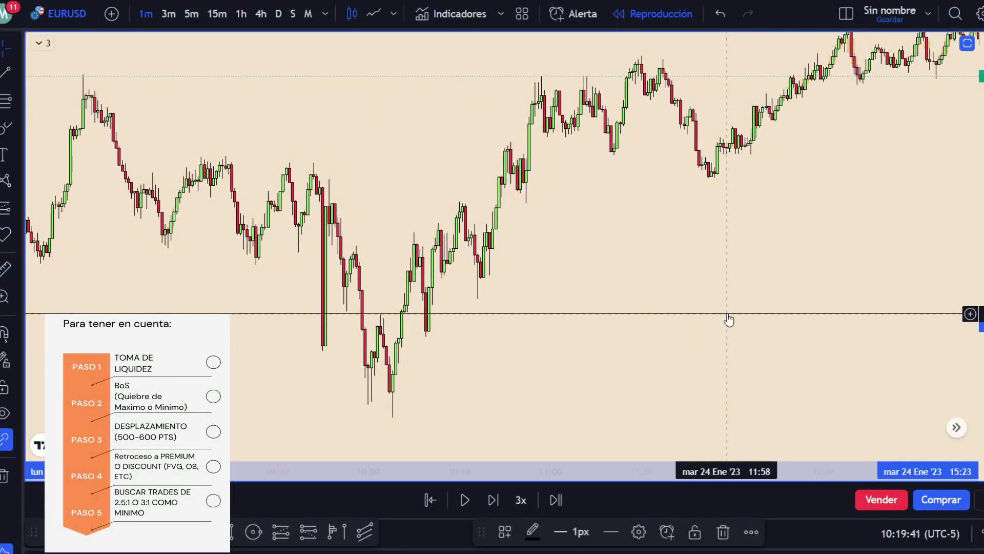
{"action": "left_click_drag", "start_coordinate": [595, 321], "coordinate": [725, 275]}
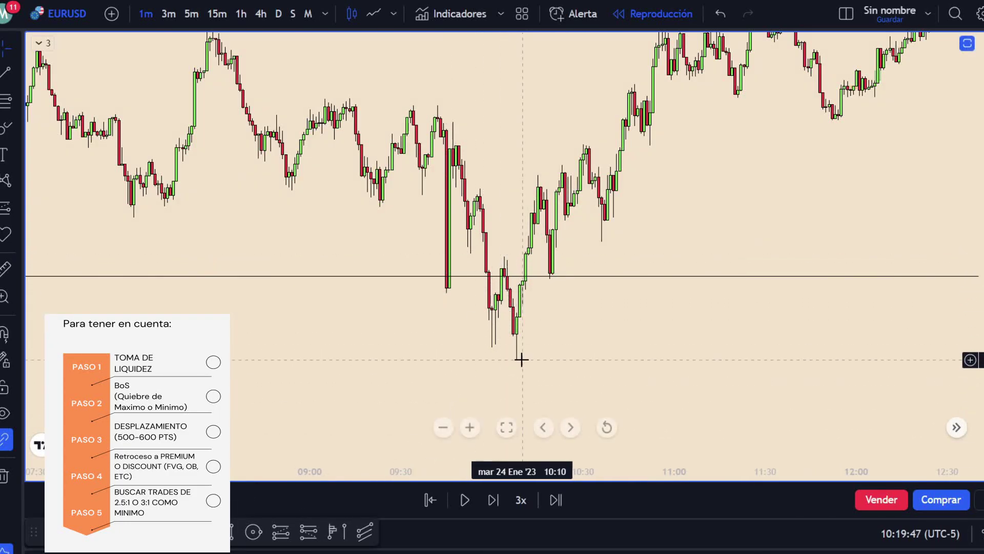
{"action": "scroll", "coordinate": [520, 293], "scroll_direction": "up", "scroll_amount": 3}
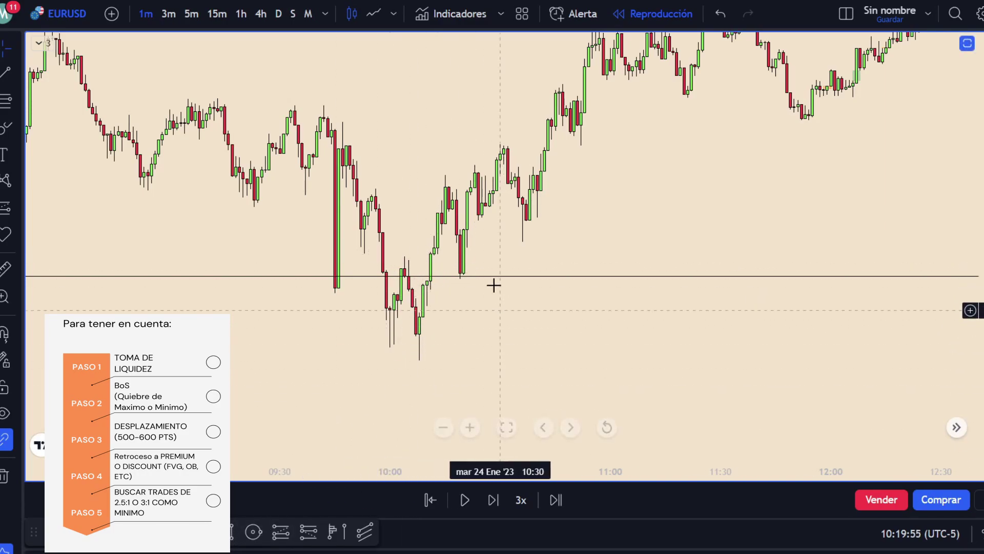
- Draw a Fibonacci retracement from the 24 January low, anchored at 10:04, up to the first swing high after it, ending at 11:13
{"action": "key", "text": "alt+f"}
{"action": "left_click", "coordinate": [404, 358]}
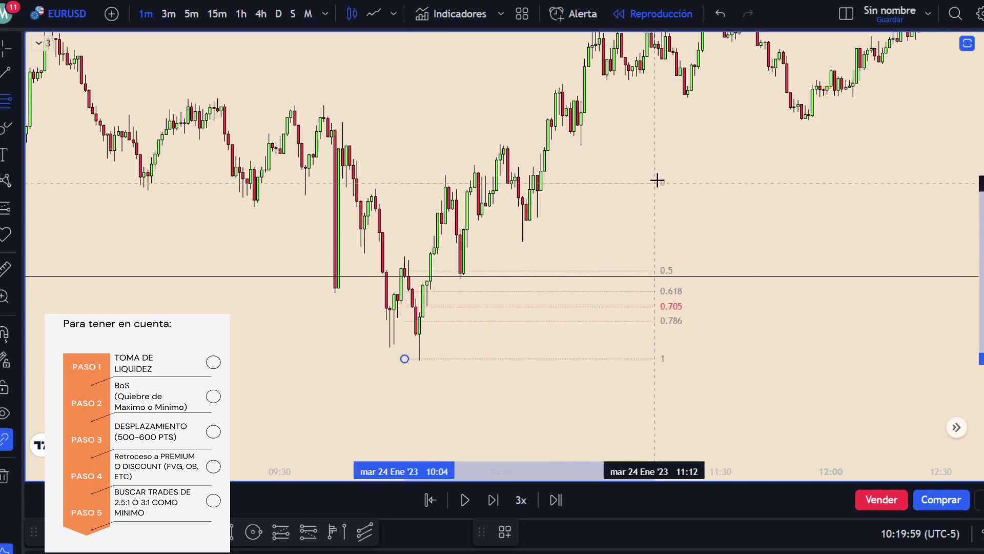
{"action": "left_click", "coordinate": [658, 175]}
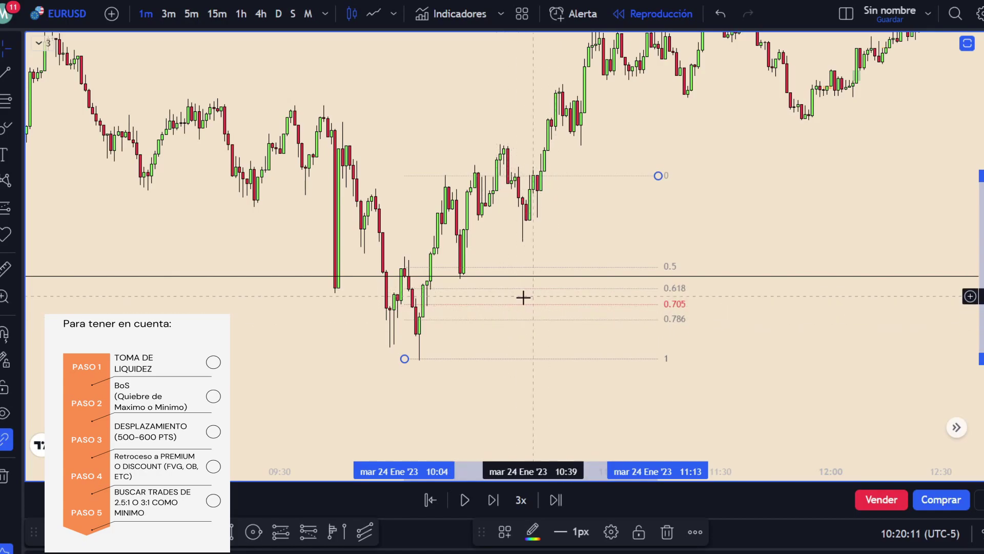
{"action": "left_click", "coordinate": [523, 246]}
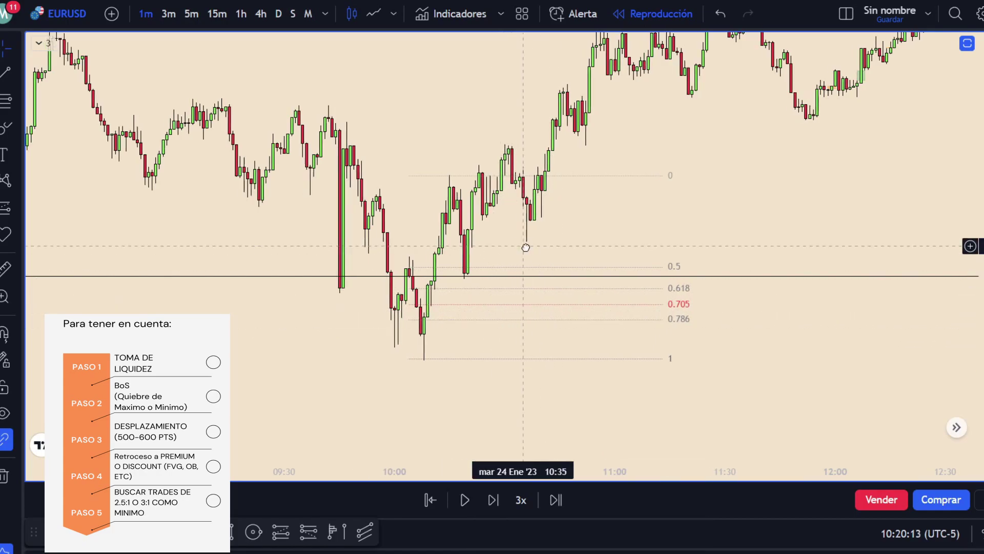
{"action": "left_click", "coordinate": [470, 276]}
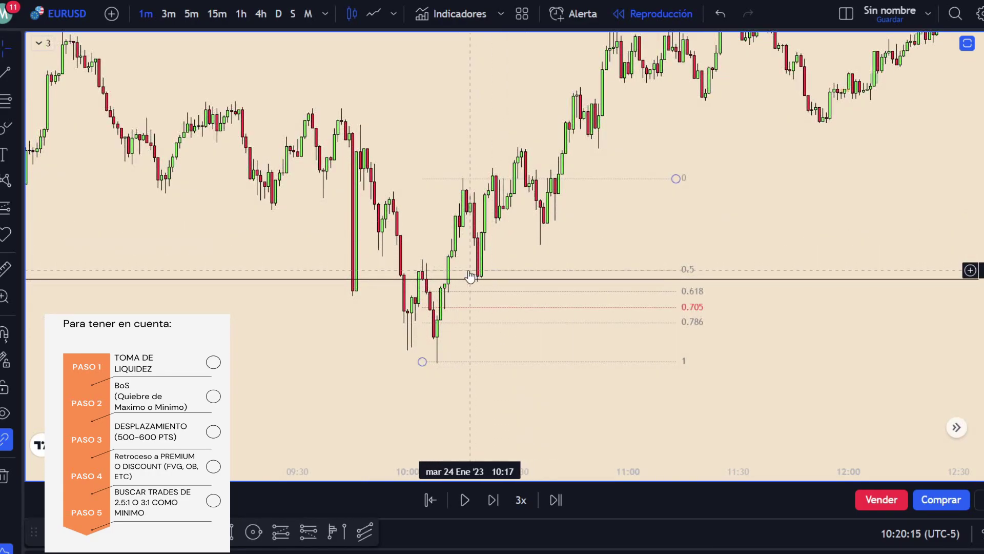